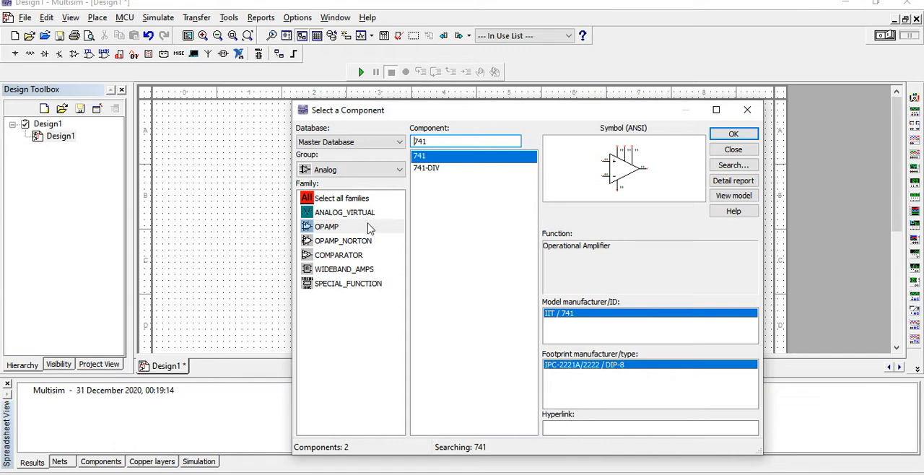
- Place a 25k resistor from the Basic group on the schematic, to the lower right of the op-amp
left_click(378, 172)
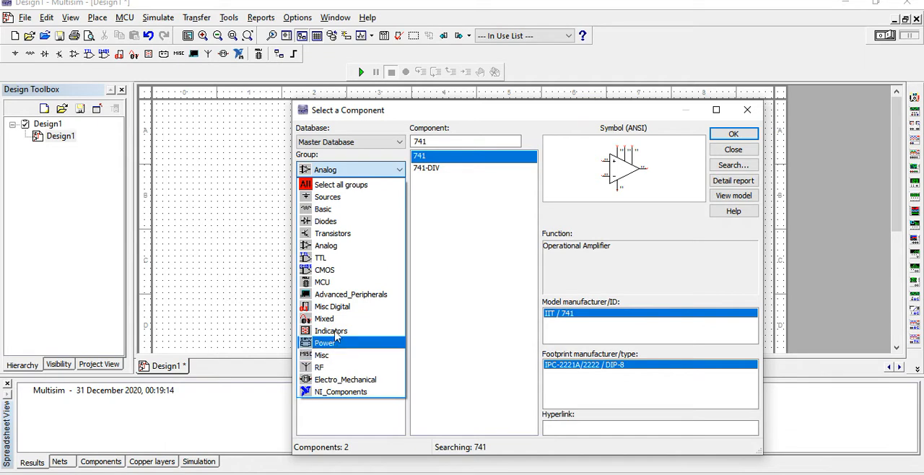
left_click(336, 209)
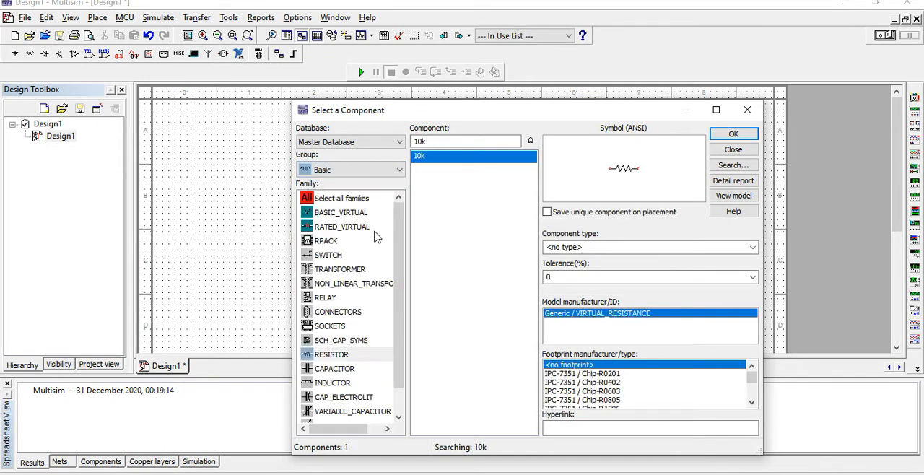
left_click(372, 170)
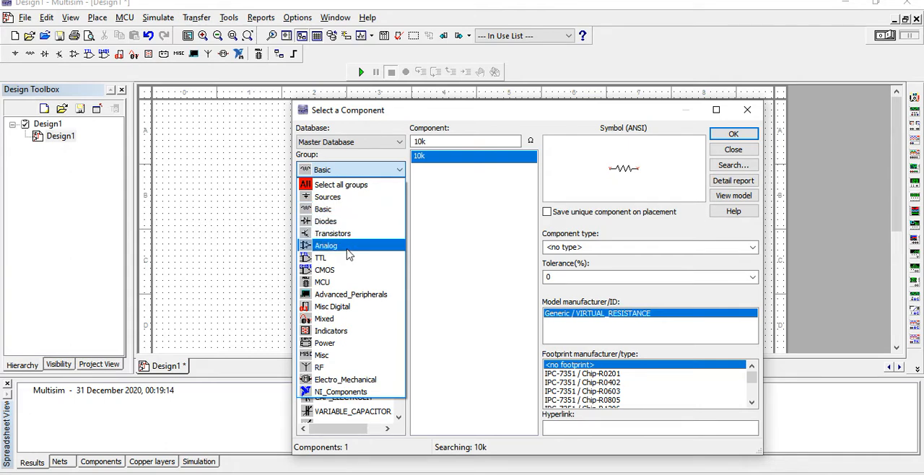
left_click(324, 208)
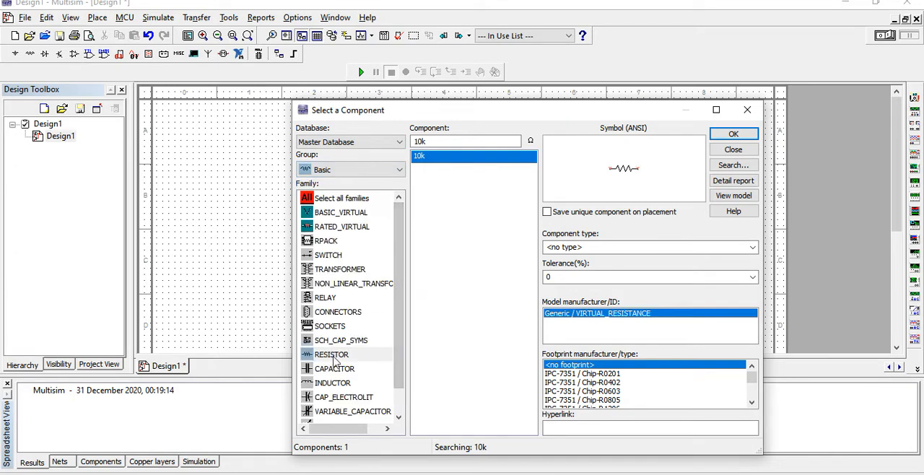
left_click(445, 141)
double_click(445, 141)
type("25k")
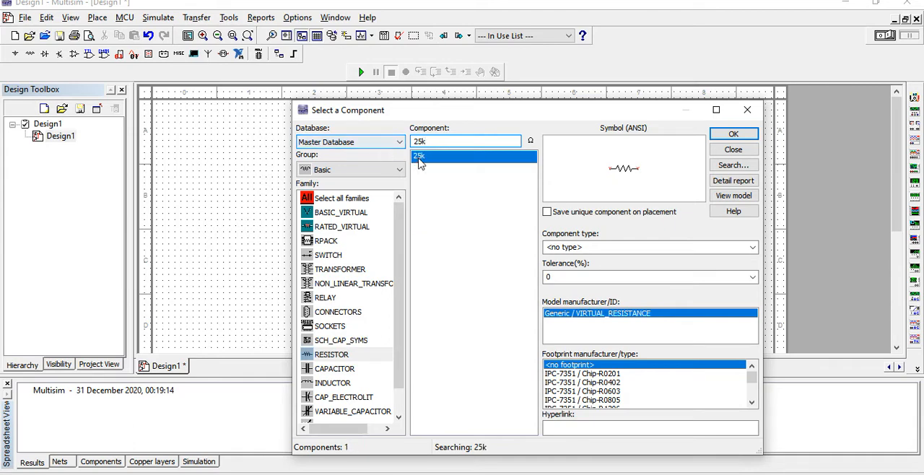
double_click(415, 155)
left_click(549, 231)
- Place an analog GROUND from the Sources group directly below the op-amp
left_click(353, 170)
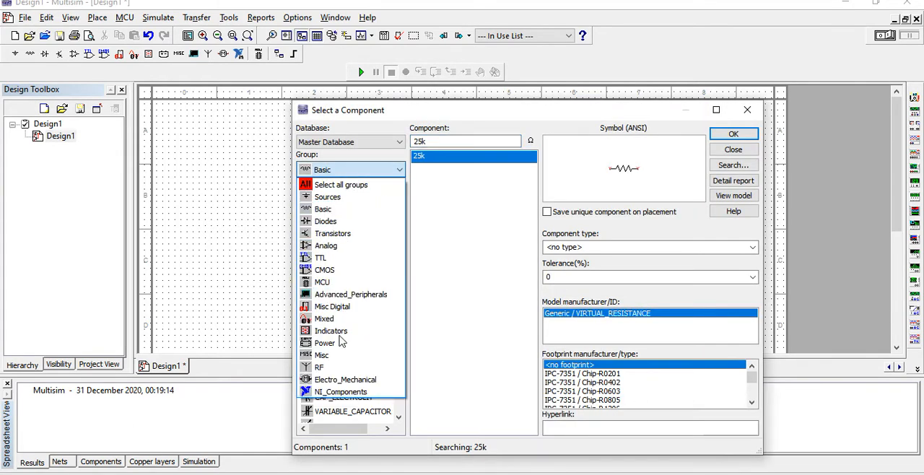
left_click(336, 197)
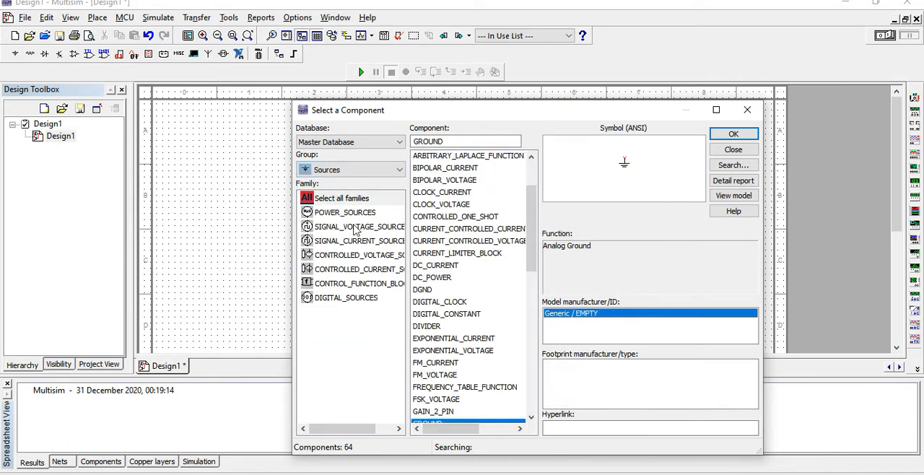
left_click(349, 169)
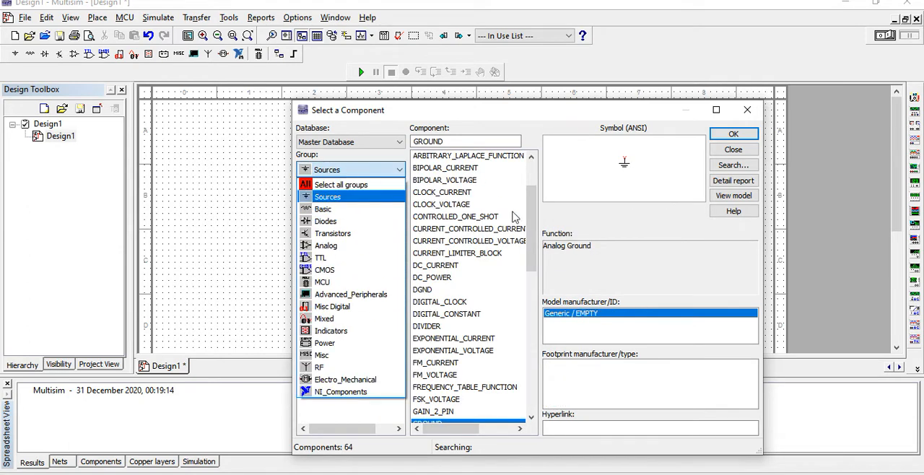
left_click(532, 231)
left_click_drag(538, 272, 538, 334)
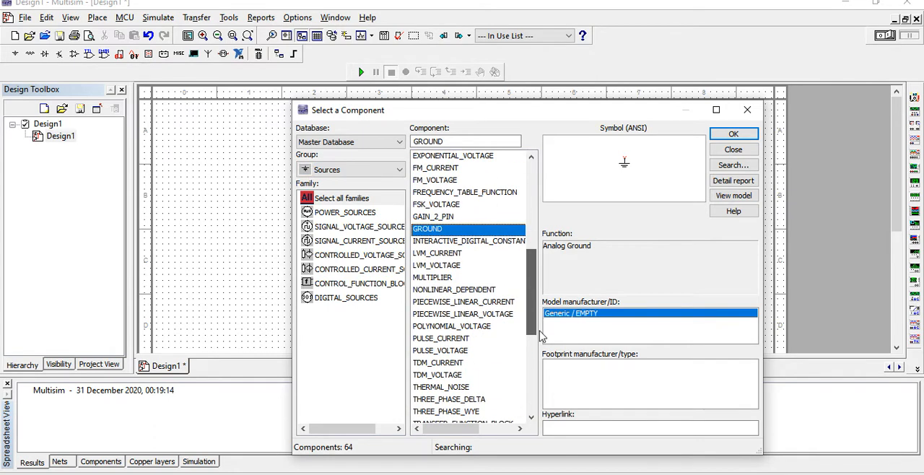
left_click(440, 229)
left_click(465, 270)
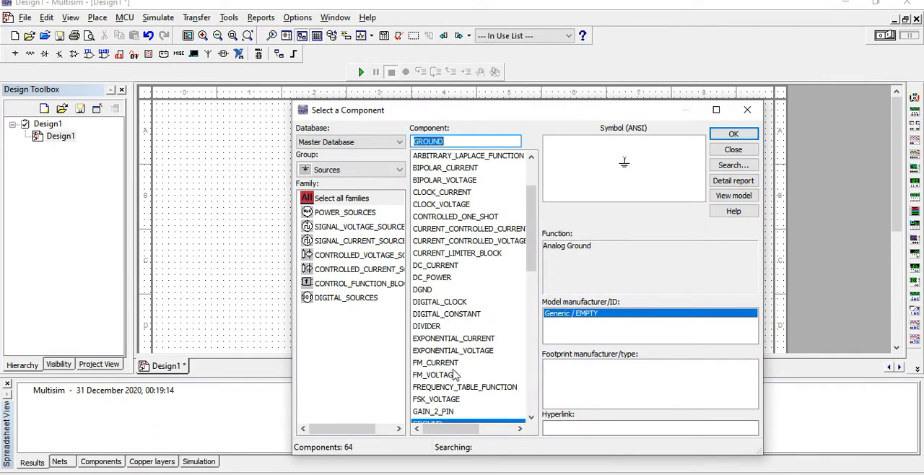
- Place two more analog GROUND symbols below the op-amp, one on each side of the first ground
left_click(453, 412)
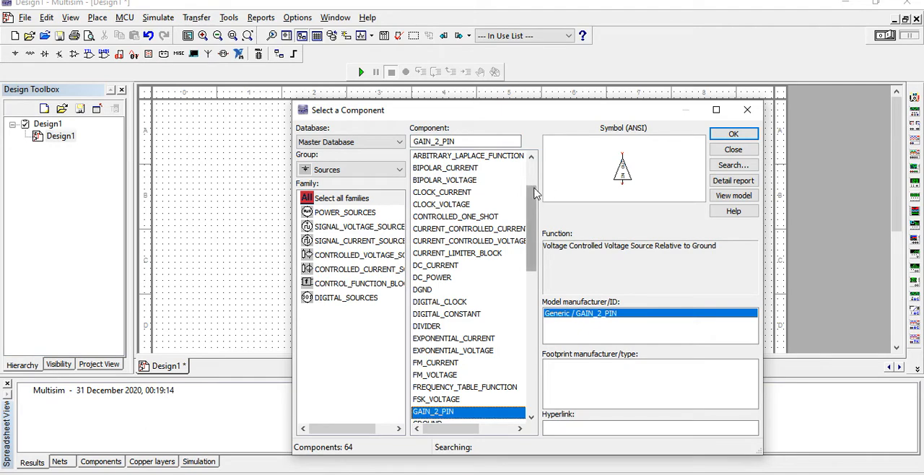
left_click_drag(532, 192, 532, 215)
double_click(440, 351)
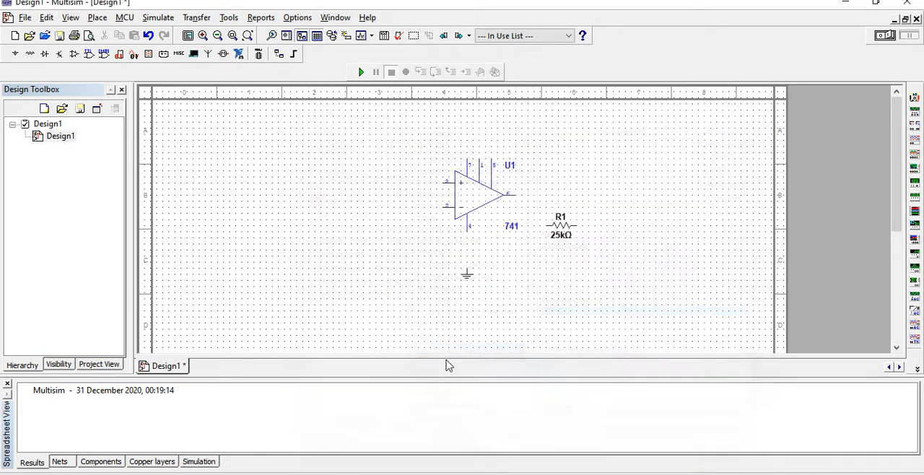
scroll(526, 295, "down", 3)
left_click(521, 143)
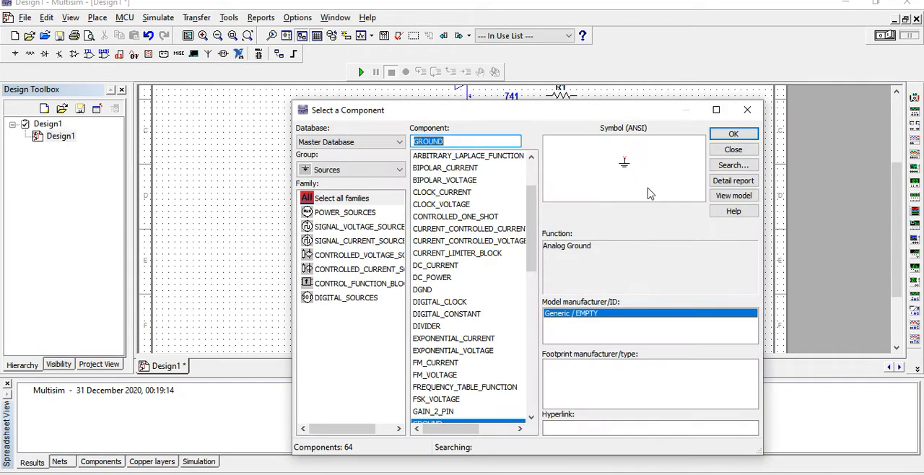
left_click(895, 145)
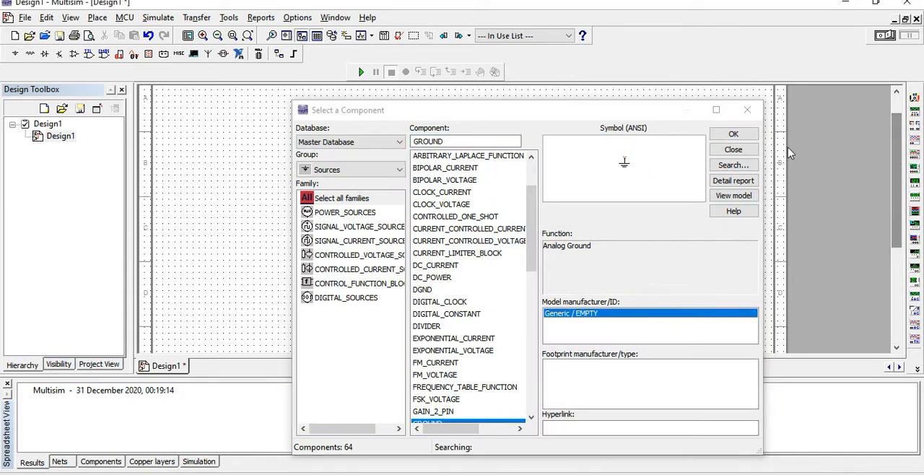
double_click(464, 421)
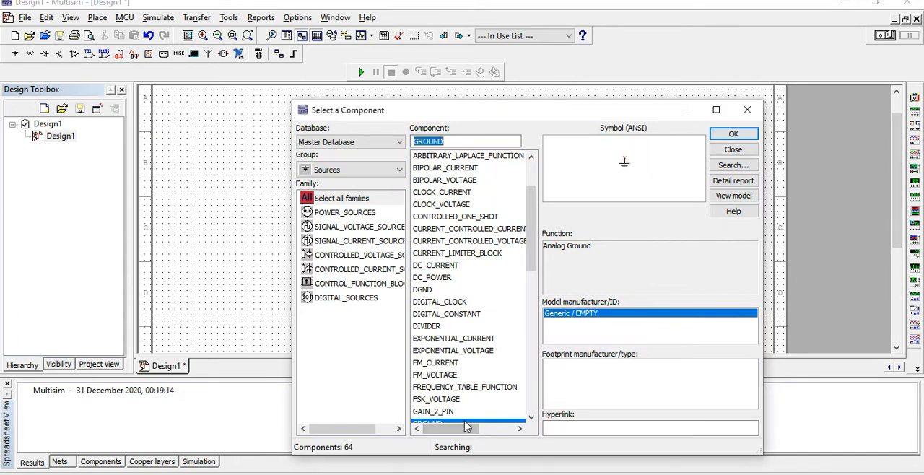
left_click(437, 242)
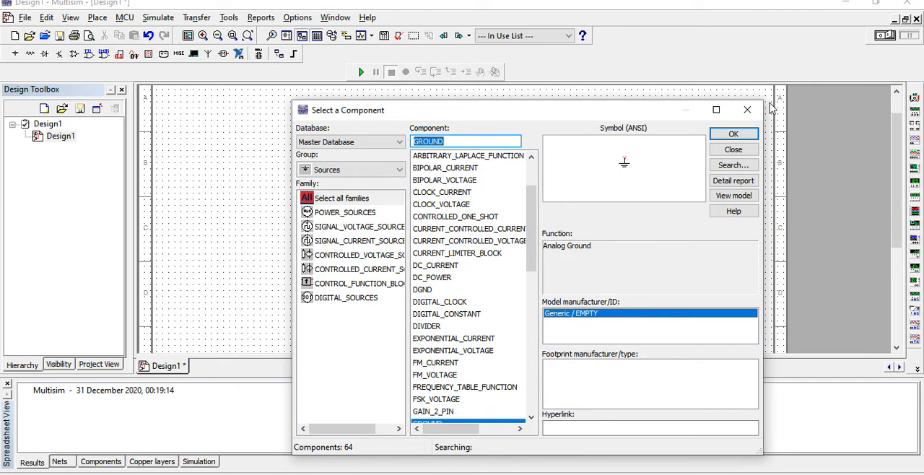
left_click(746, 110)
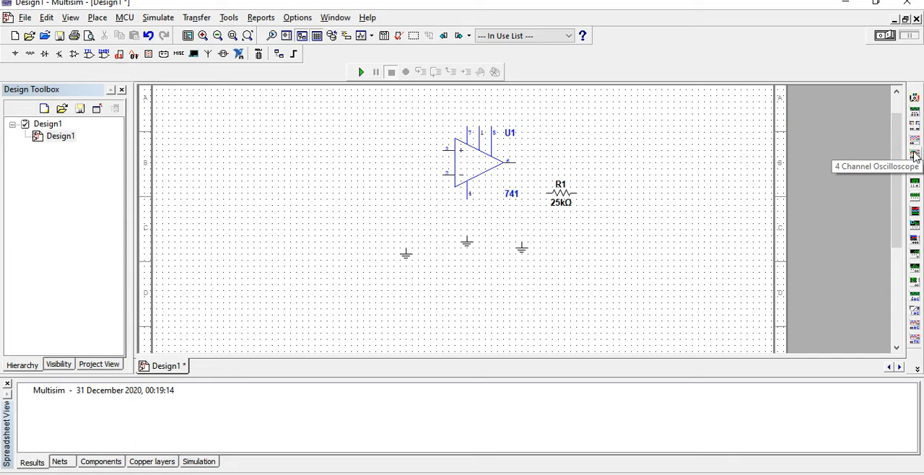
- Place a function generator on the schematic to the left of the op-amp
left_click(915, 111)
left_click(339, 171)
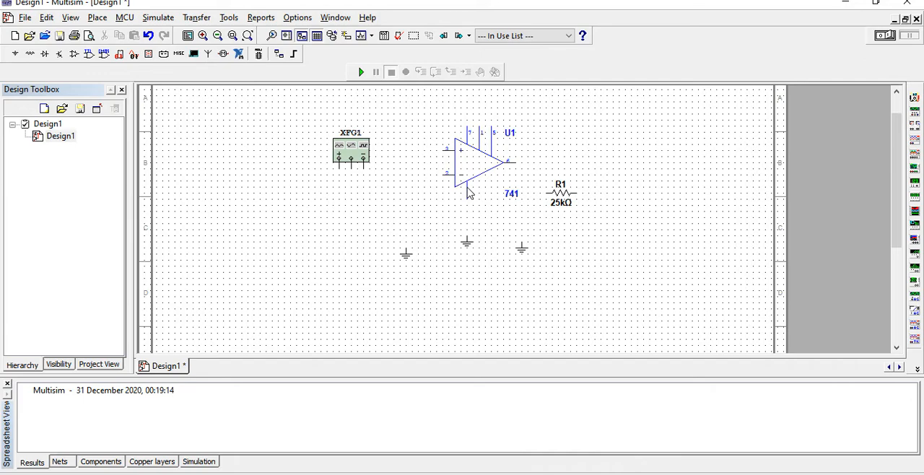
- Switch to the PowerPoint lab slides and check the µA741 pinout on the 741 operational amplifier slide, then return to Multisim
key("alt+Tab")
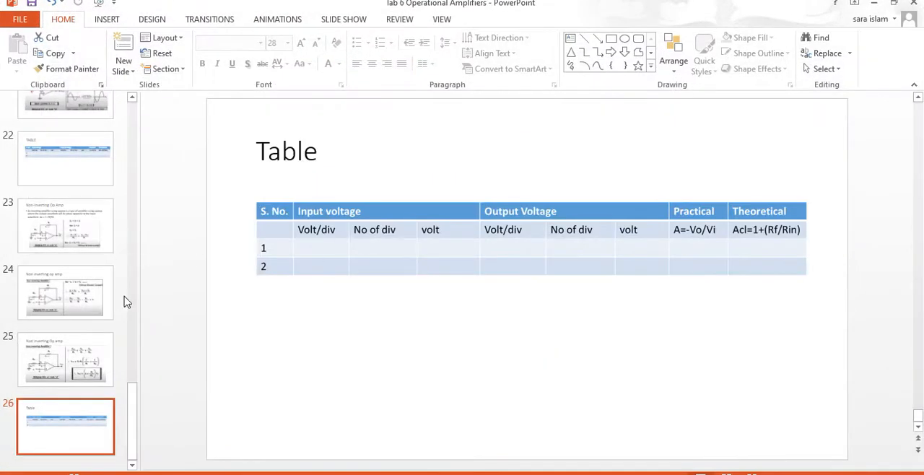
left_click_drag(129, 386, 135, 242)
left_click(90, 230)
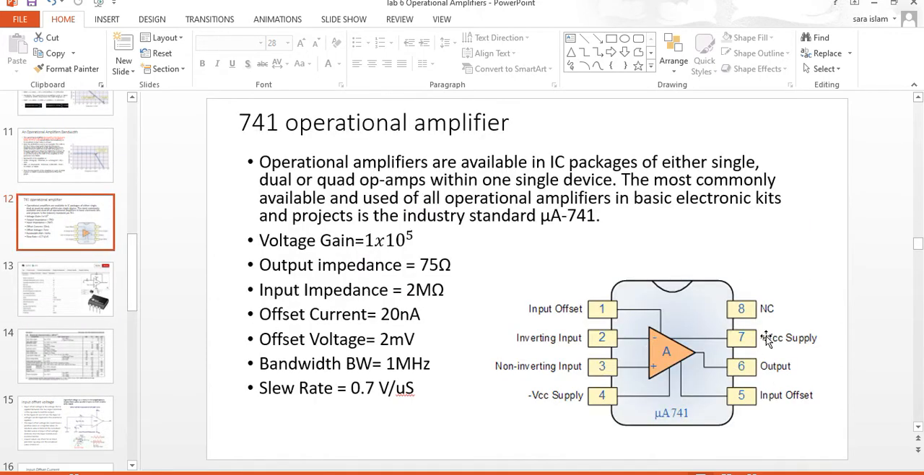
key("alt+Tab")
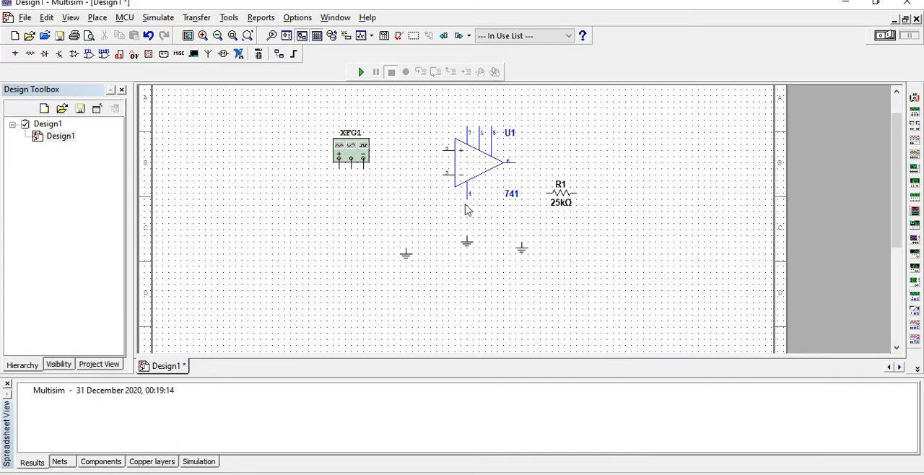
- Place a VCC supply from the Sources group above pin 7 of the 741 op-amp
left_click(99, 17)
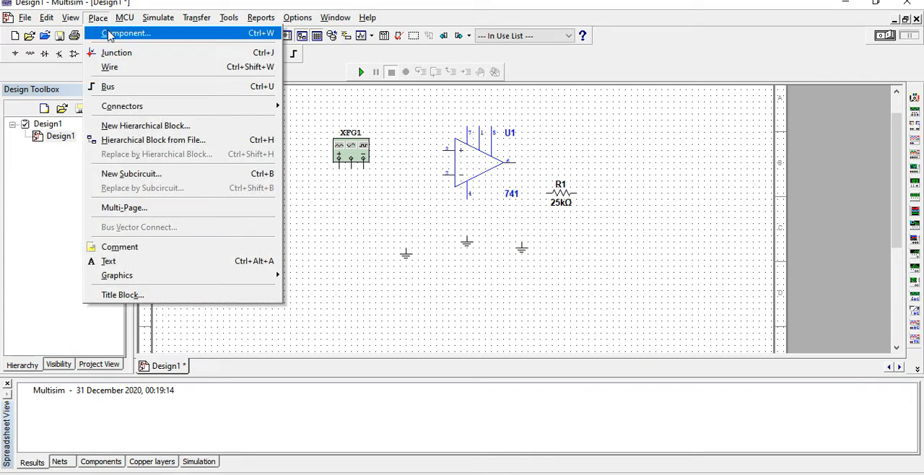
left_click(114, 33)
left_click_drag(536, 273, 536, 355)
left_click(421, 244)
double_click(421, 243)
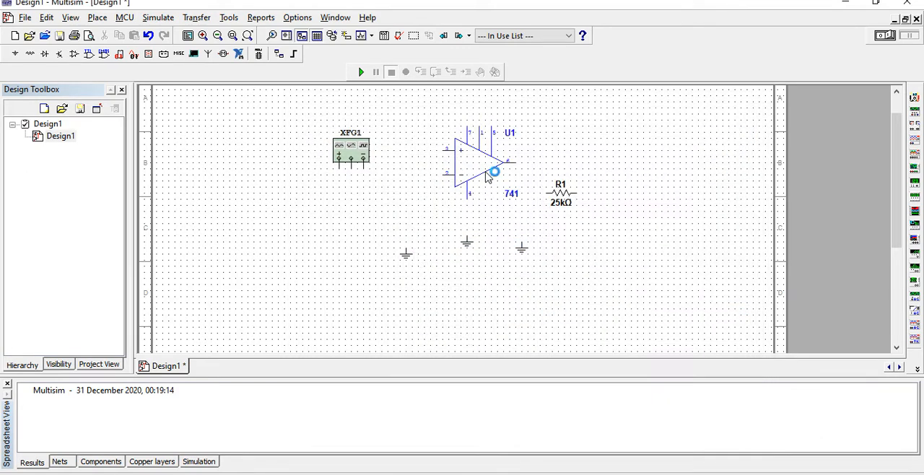
left_click(469, 102)
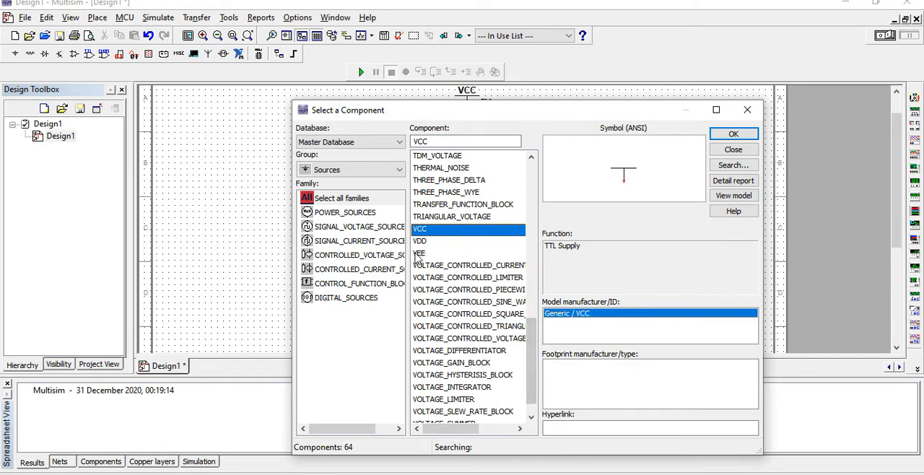
- Place a VEE supply below pin 4 of the op-amp and finish placing components
double_click(419, 253)
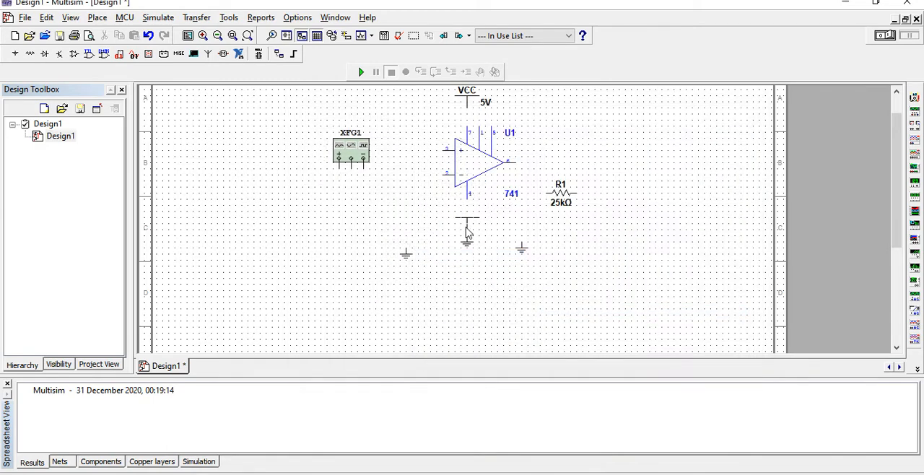
left_click(465, 232)
left_click(732, 149)
- Move resistor R1 slightly and rotate it 90 degrees clockwise, and flip the VEE supply vertically
mouse_move(563, 192)
left_mouse_down()
mouse_move(562, 244)
mouse_move(559, 182)
left_mouse_up()
right_click(560, 185)
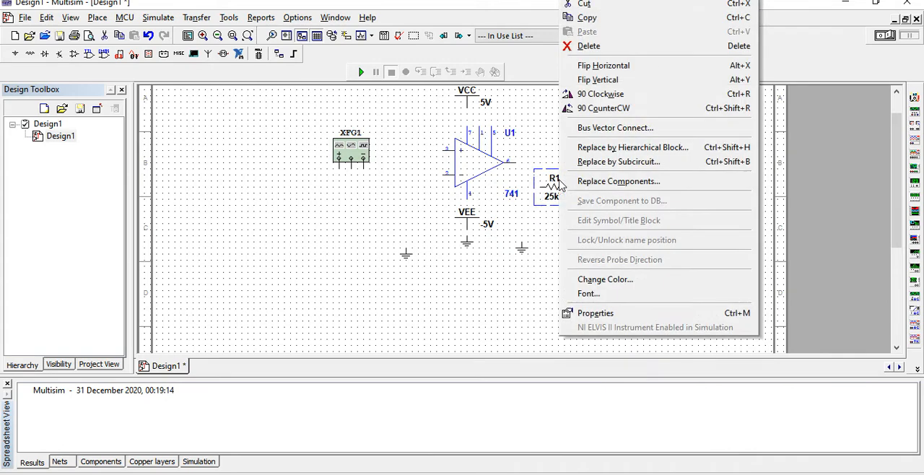
left_click(599, 94)
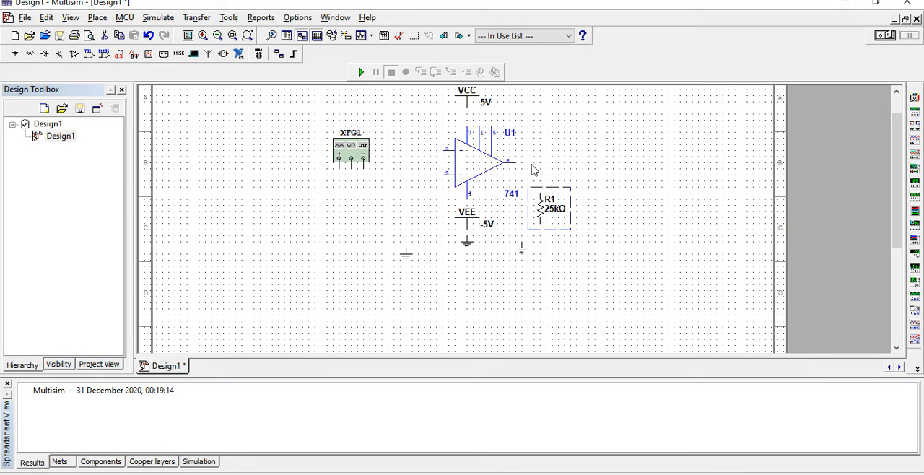
right_click(469, 216)
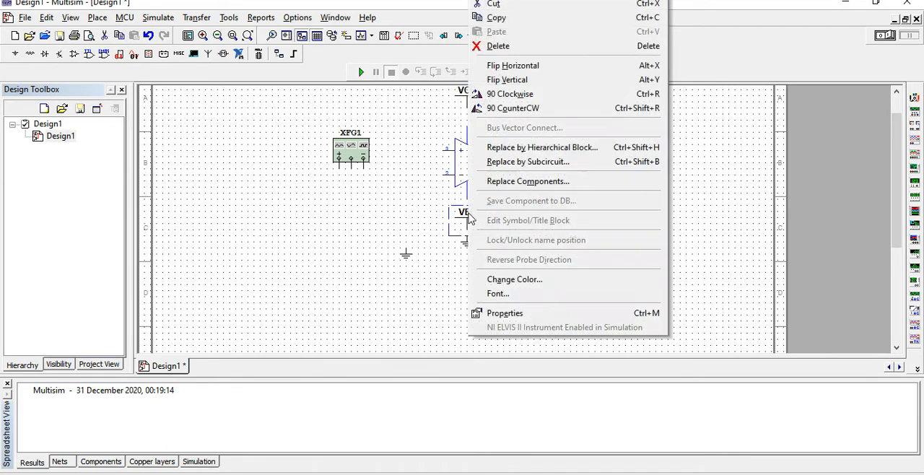
left_click(532, 80)
- Move the ground symbol from under VEE to beneath the function generator, and shift the generator XFG1 upward
scroll(894, 250, "up", 1)
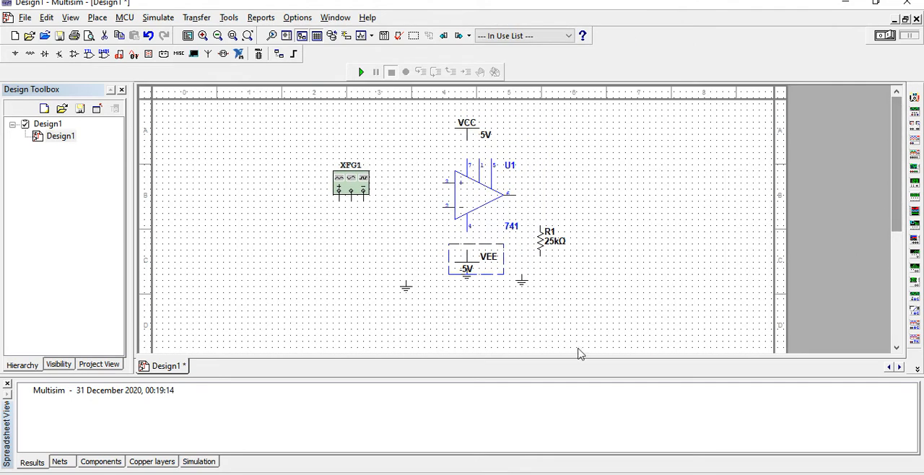
left_click(423, 303)
left_click_drag(418, 300, 348, 286)
left_click_drag(359, 176, 354, 143)
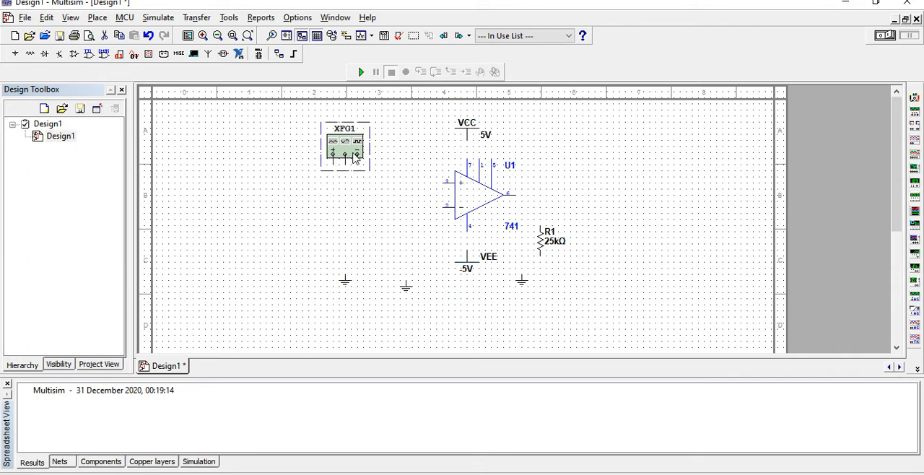
- Wire the positive terminal of function generator XFG1 to the op-amp's non-inverting input, pin 3
left_click(334, 165)
left_click(333, 164)
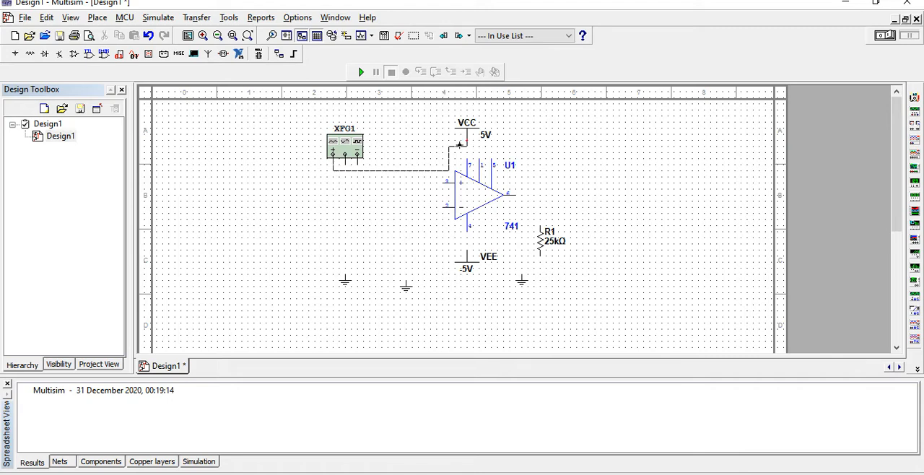
left_click(438, 183)
left_click(442, 184)
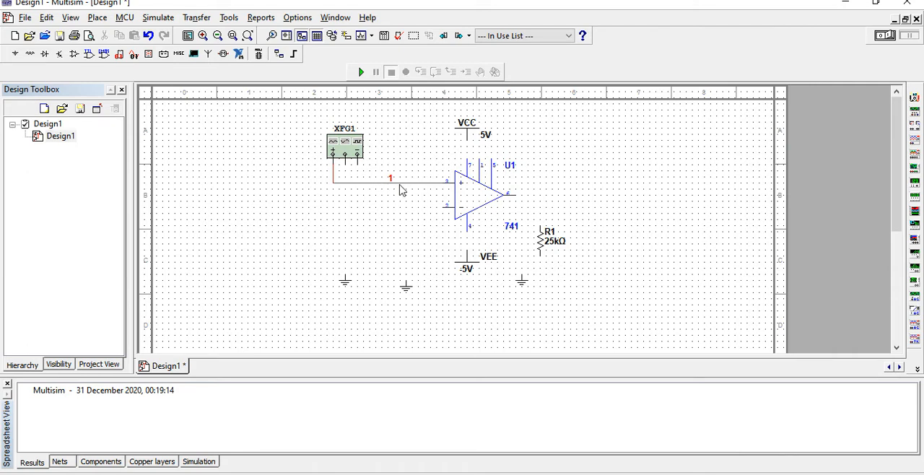
- Wire the common terminal of XFG1 to the ground below it and connect the op-amp's inverting input, pin 2, to that wire
left_click(345, 166)
left_click(345, 274)
left_click(343, 210)
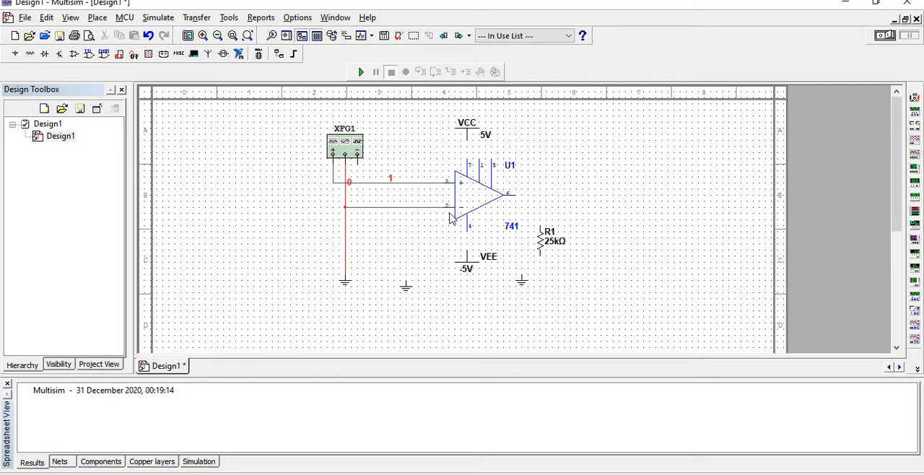
- Set function generator XFG1 to a frequency of 5000 kHz and an amplitude of 25 mVp
double_click(341, 150)
left_click(463, 221)
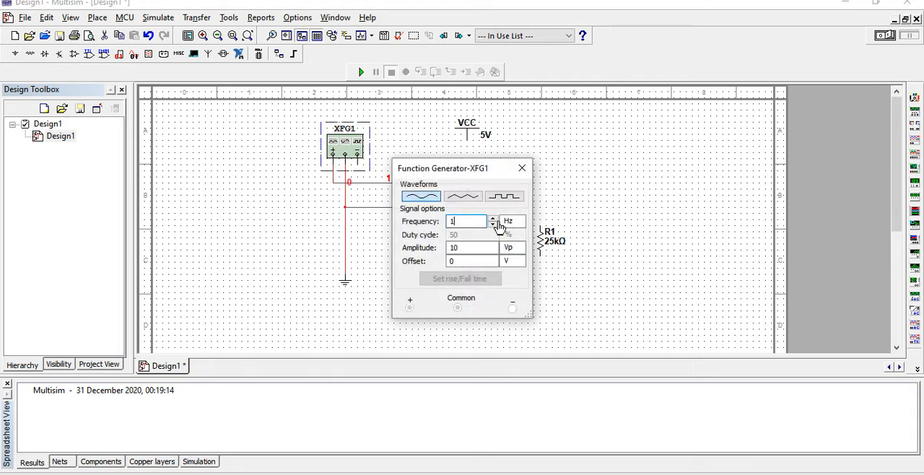
left_click(499, 224)
left_click(505, 289)
left_click(512, 250)
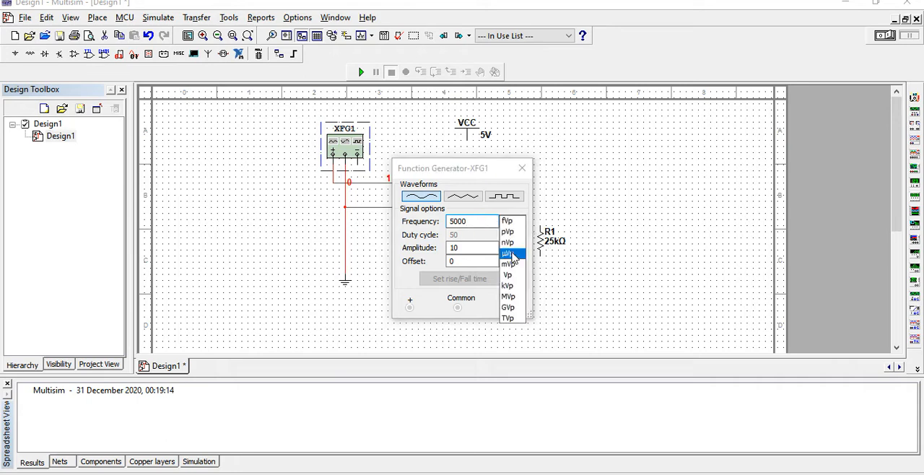
left_click(511, 264)
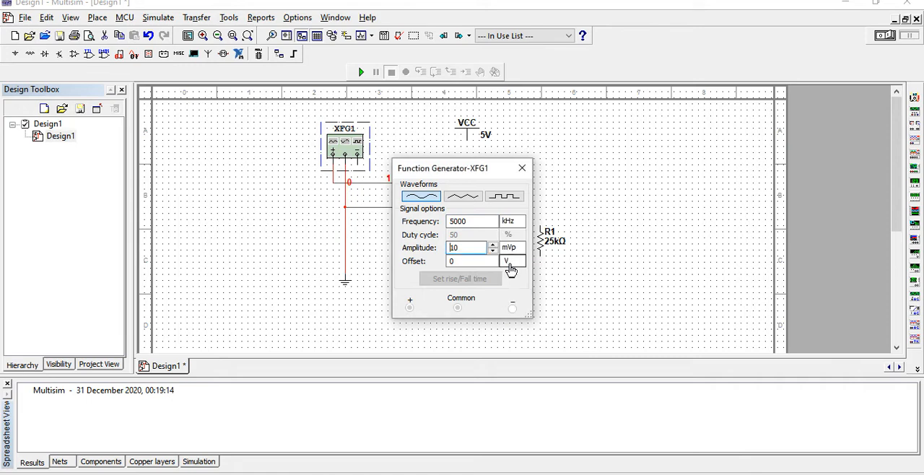
double_click(453, 249)
type("25")
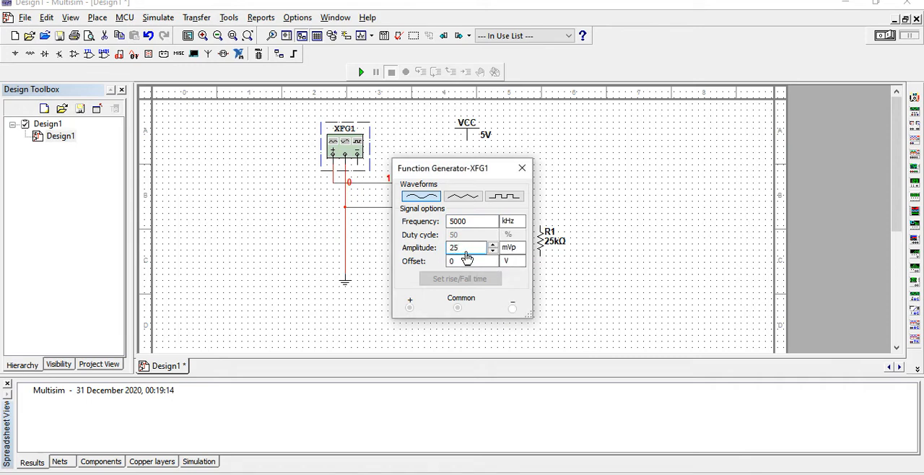
left_click(521, 168)
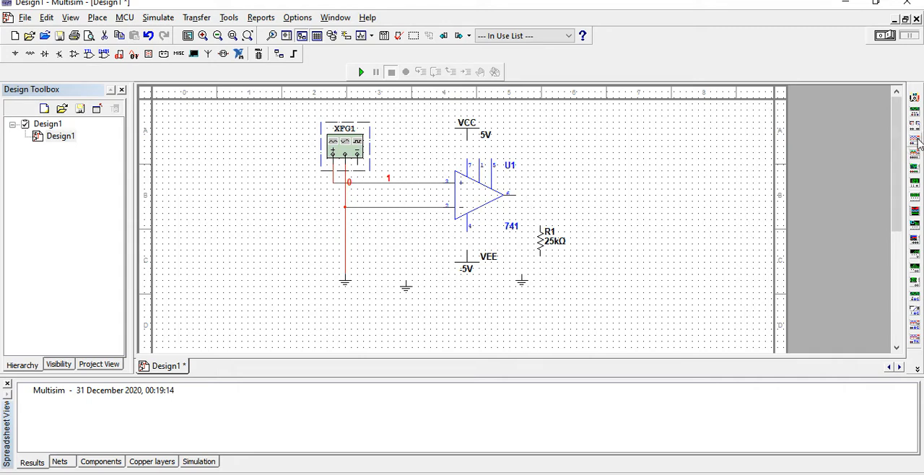
- Place a two-channel oscilloscope in the free area above and to the right of the op-amp
left_click(915, 139)
left_click(585, 172)
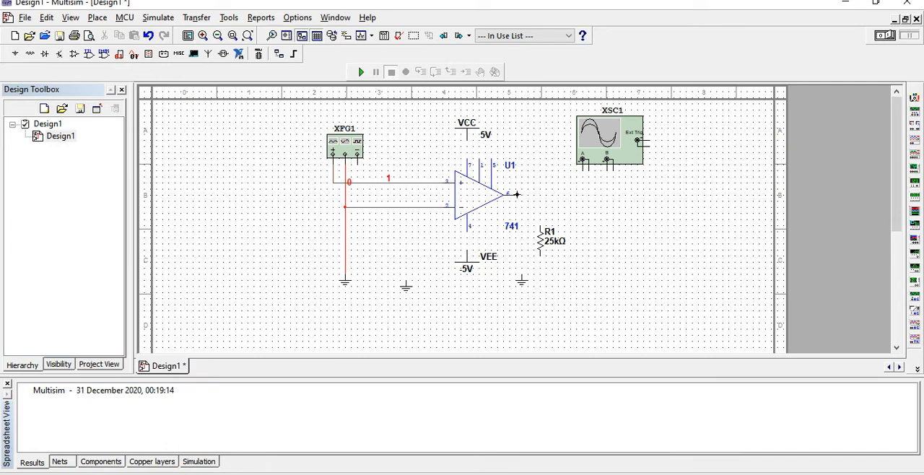
- Wire op-amp output pin 6 to R1, R1 to the ground below it, and the VCC and VEE supplies to pins 7 and 4
left_click(542, 226)
left_click(525, 287)
left_click_drag(541, 283, 542, 283)
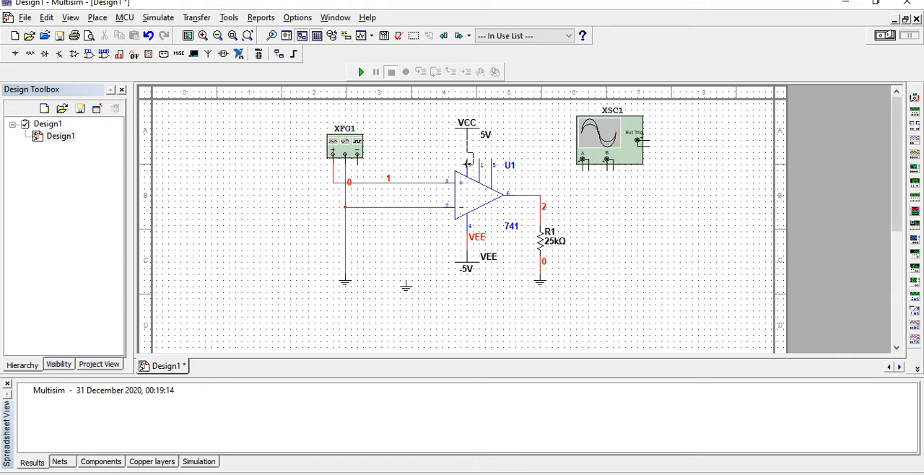
- Set the VCC supply to 15 V and the VEE supply to -15 V
double_click(468, 124)
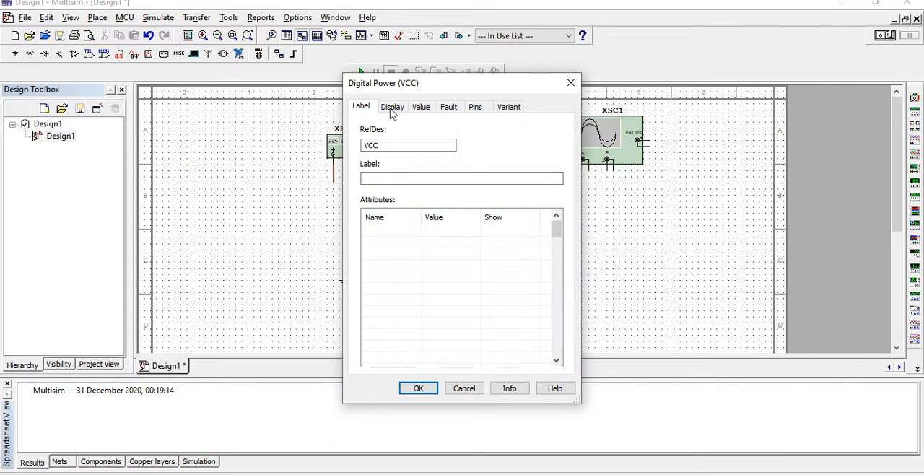
left_click(398, 108)
left_click(417, 108)
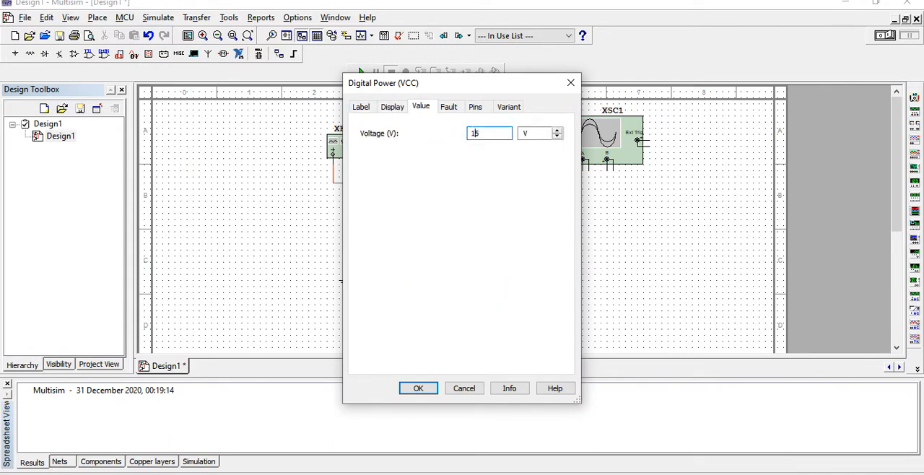
left_click(411, 390)
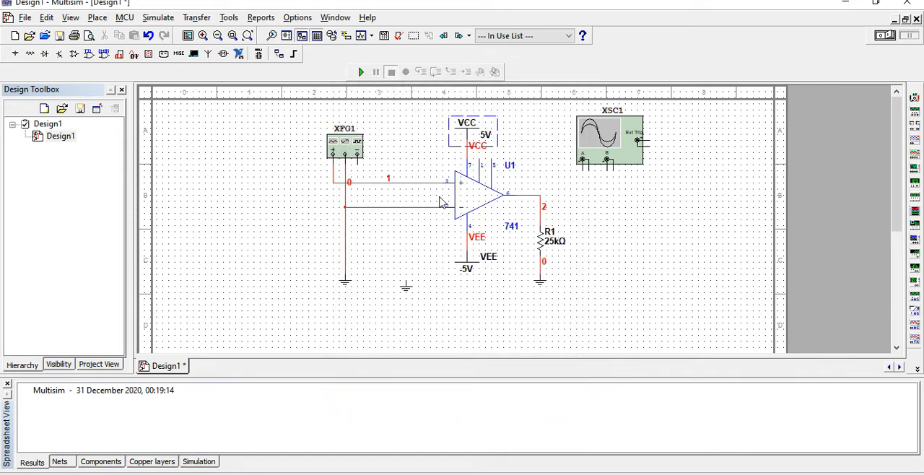
double_click(471, 268)
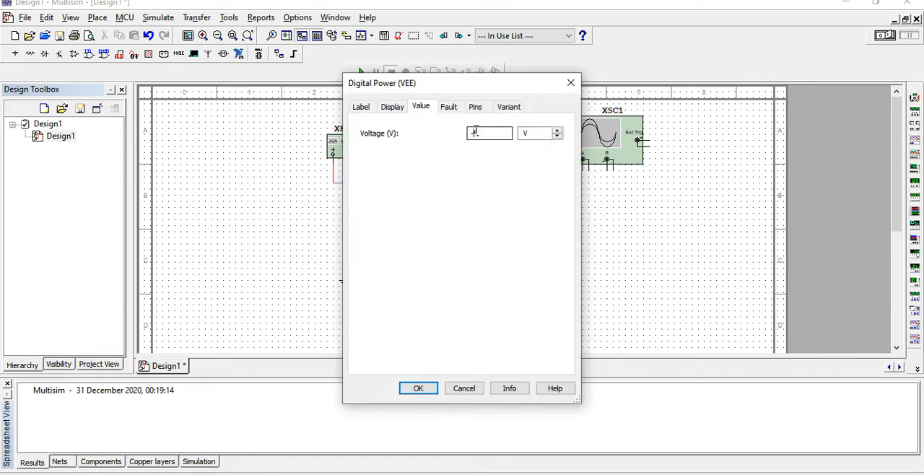
left_click(433, 386)
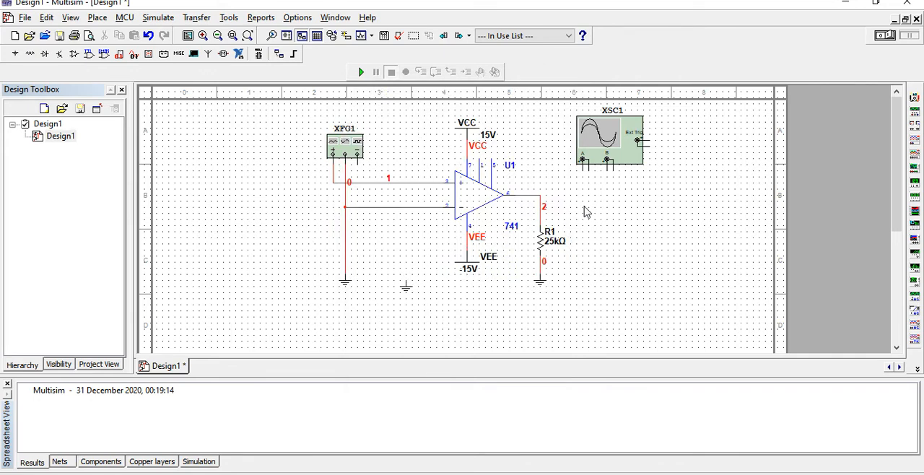
- Wire oscilloscope XSC1's channel A across R1 and its channel B positive terminal to the op-amp's non-inverting input wire
left_click(582, 165)
left_click(543, 269)
left_click(606, 161)
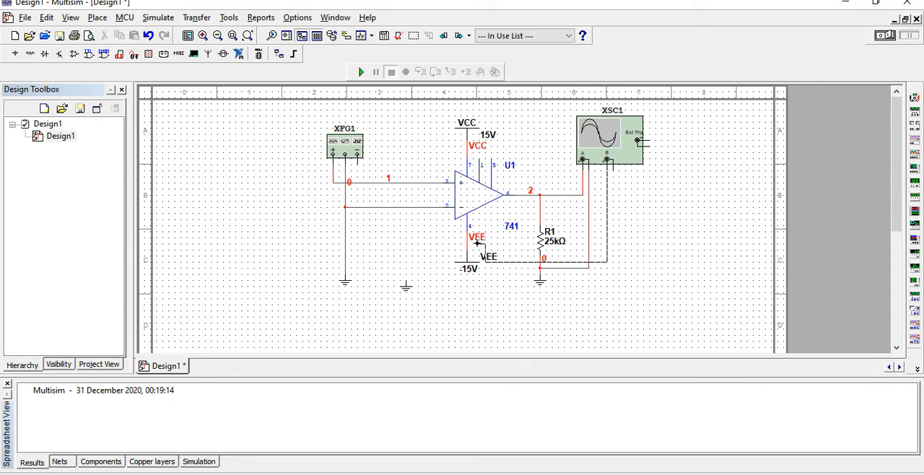
left_click(411, 183)
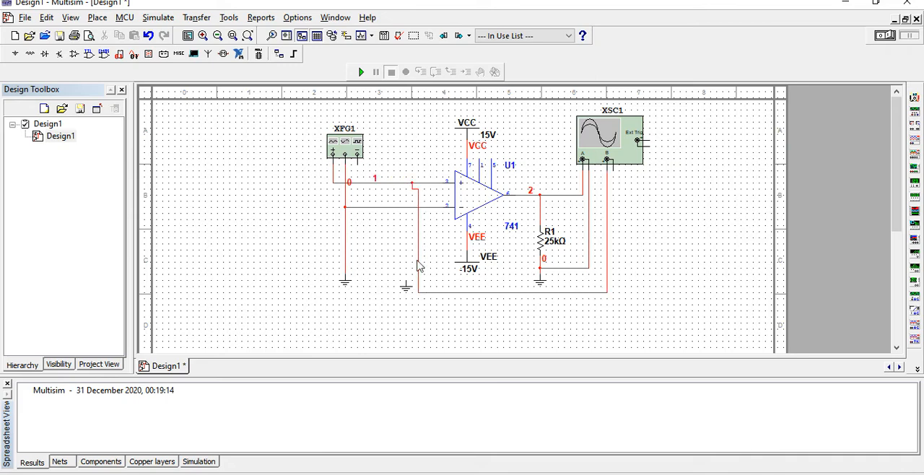
- Delete the unused ground symbol and wire the oscilloscope's channel B negative terminal to the grounded wire below R1
left_click(408, 290)
right_click(408, 290)
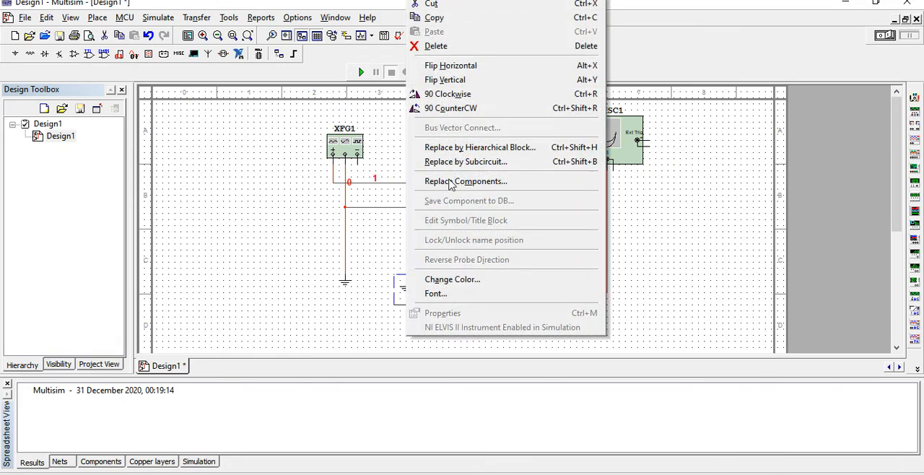
left_click(436, 46)
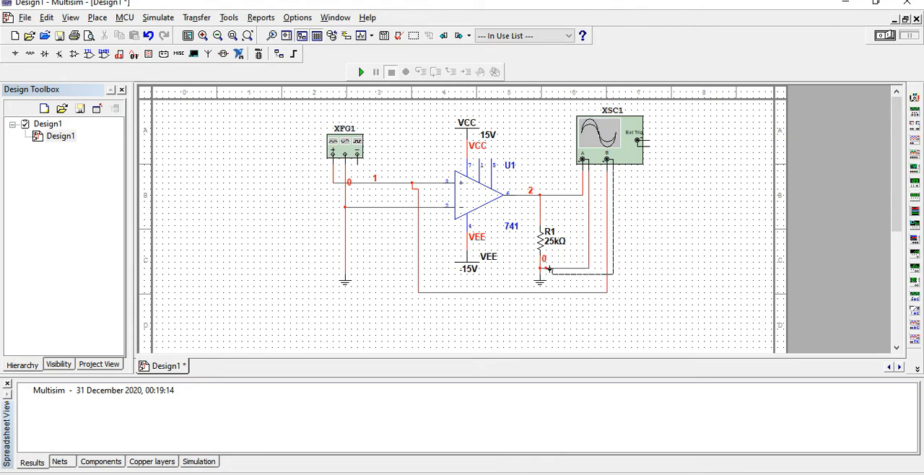
left_click(552, 268)
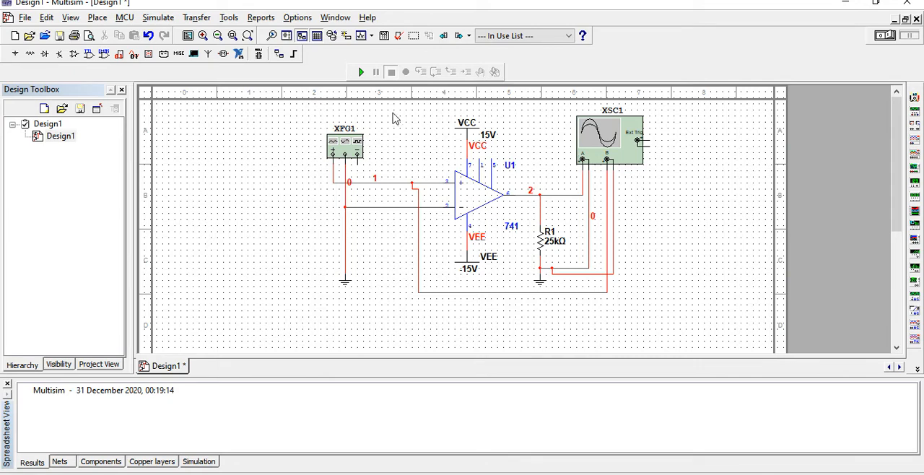
- Run the simulation and open oscilloscope XSC1's display, positioned clear of the function generator
left_click(361, 73)
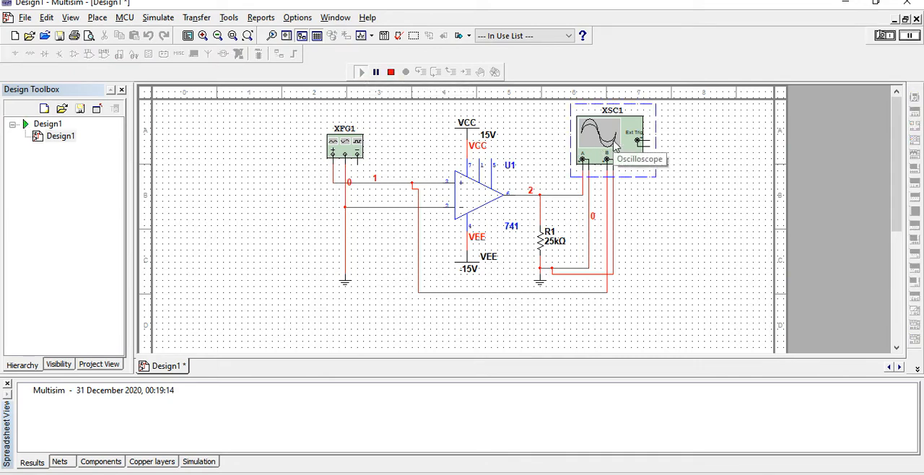
double_click(614, 144)
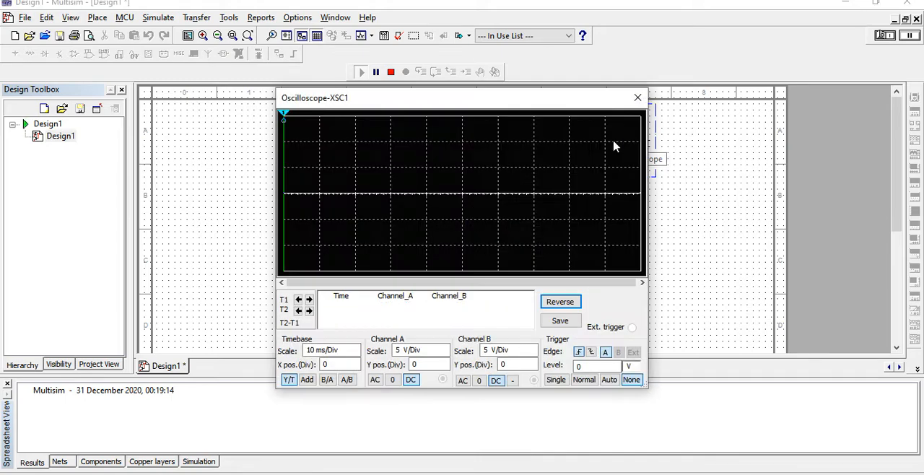
left_click_drag(520, 99, 689, 83)
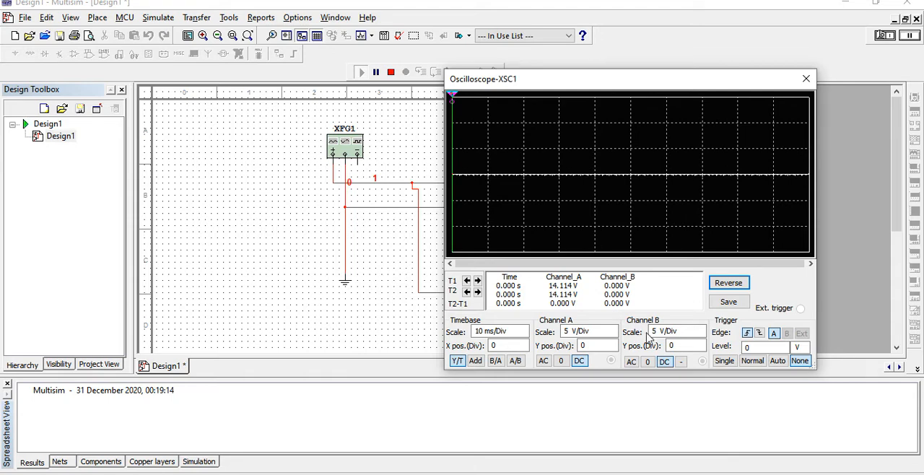
- Set the oscilloscope's Channel B scale to 10 mV/Div and its timebase to 200 ns/Div
left_click(682, 331)
left_click(700, 329)
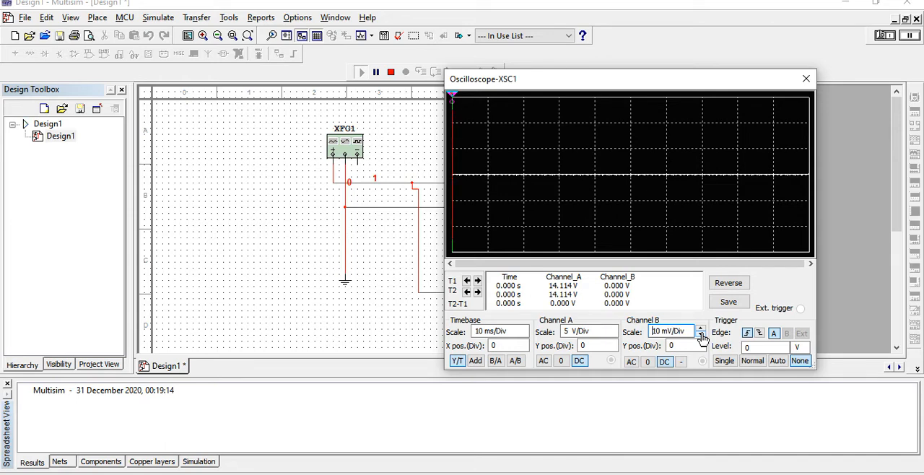
left_click(507, 331)
left_click(524, 335)
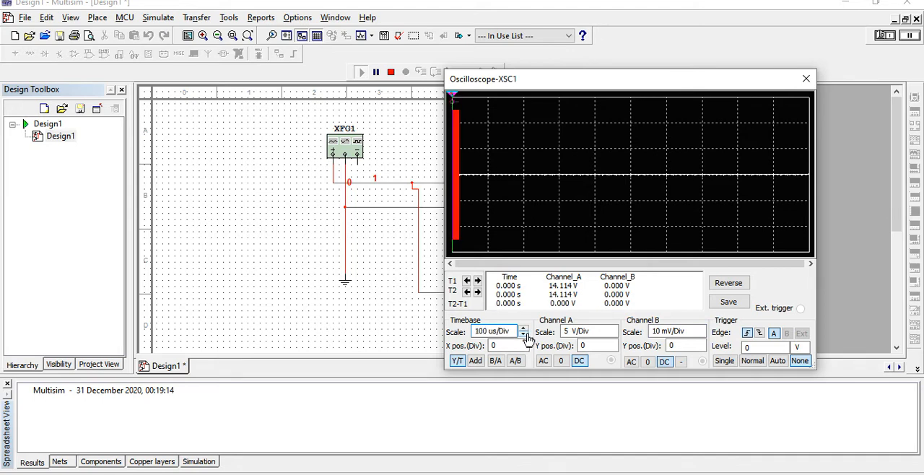
left_click(524, 335)
left_click(524, 336)
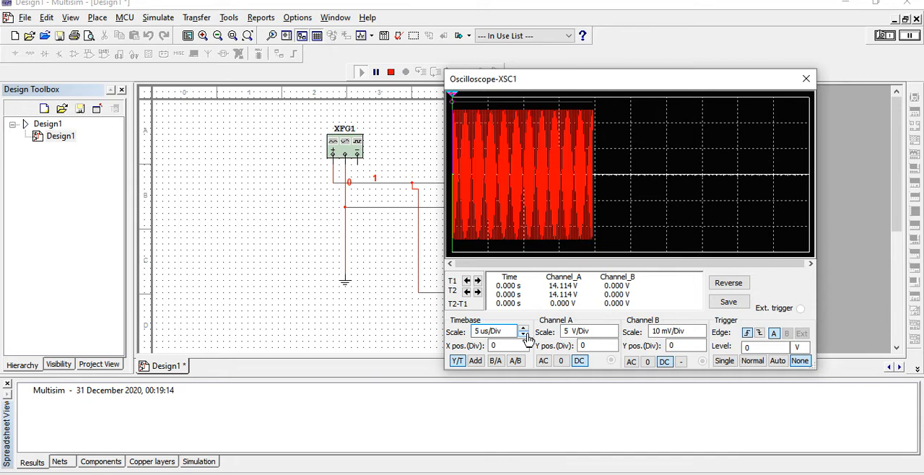
left_click(524, 336)
left_click(525, 335)
left_click(525, 335)
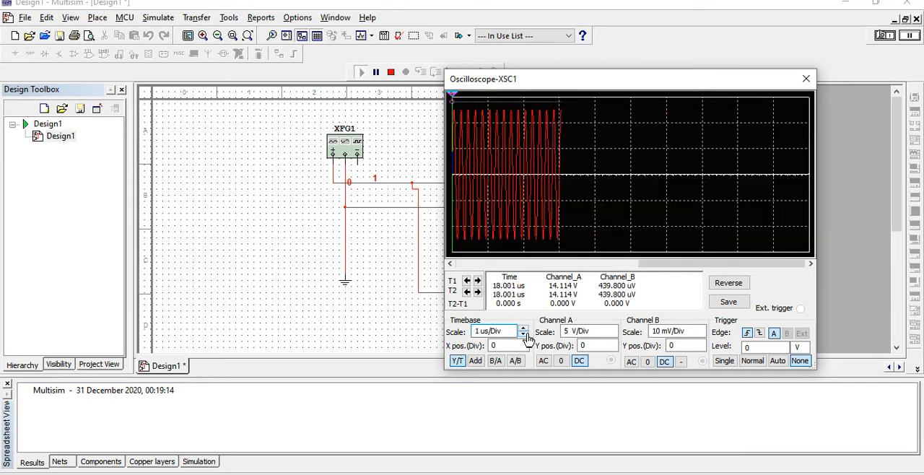
left_click(525, 336)
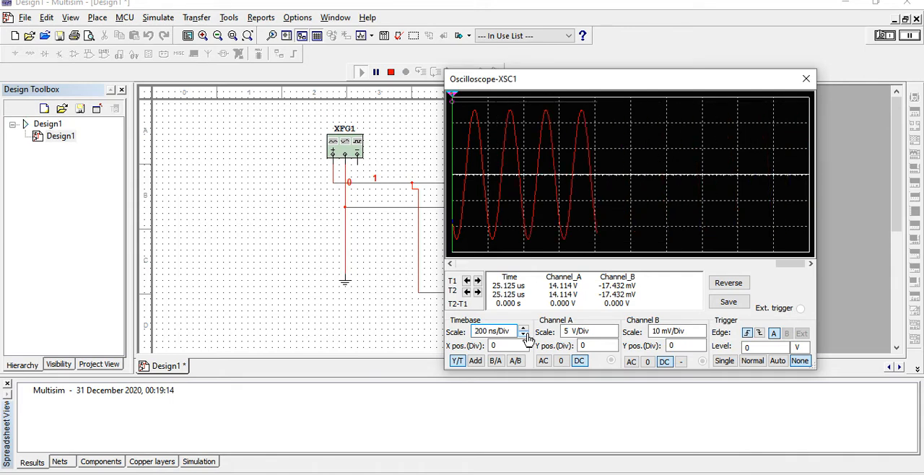
- Raise the oscilloscope's Channel A scale to 50 V/Div
left_click(604, 332)
left_click(614, 328)
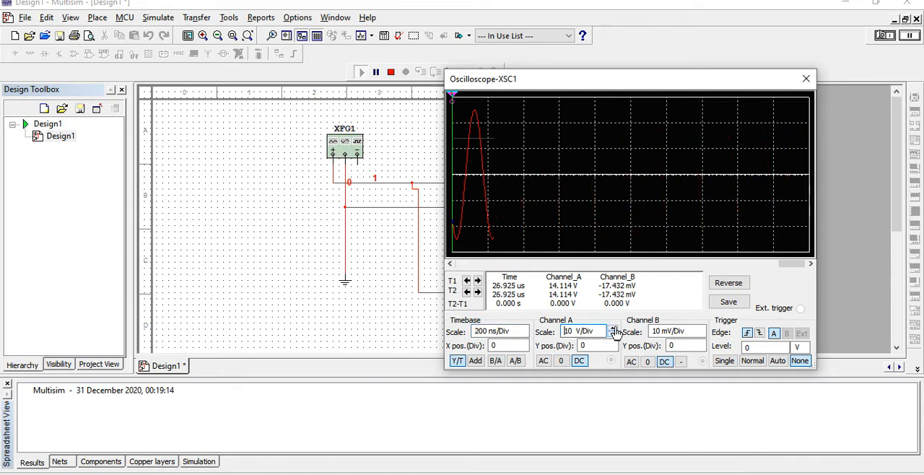
left_click(614, 328)
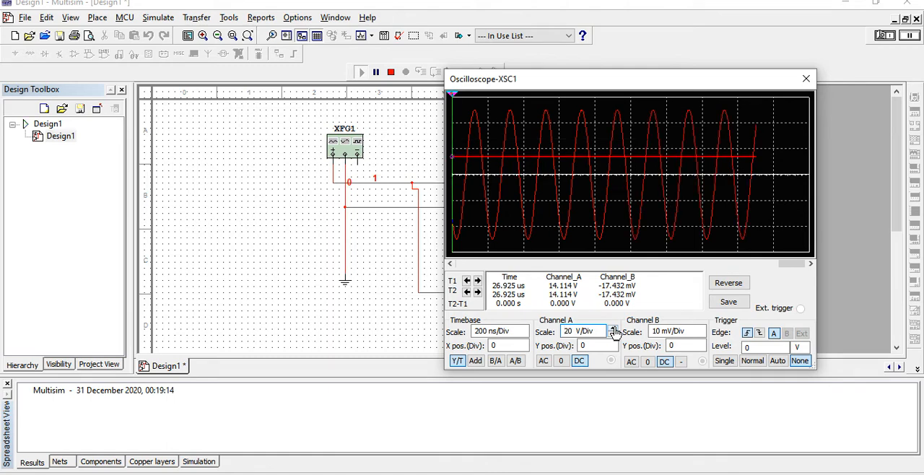
left_click(614, 328)
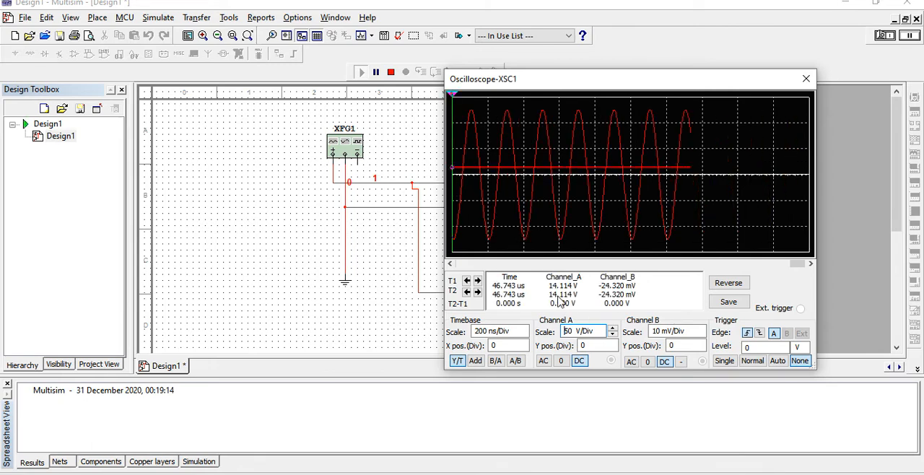
- Change function generator XFG1's amplitude to 10 mVp
double_click(347, 150)
left_click(310, 212)
key("BackSpace")
key("BackSpace")
type("10")
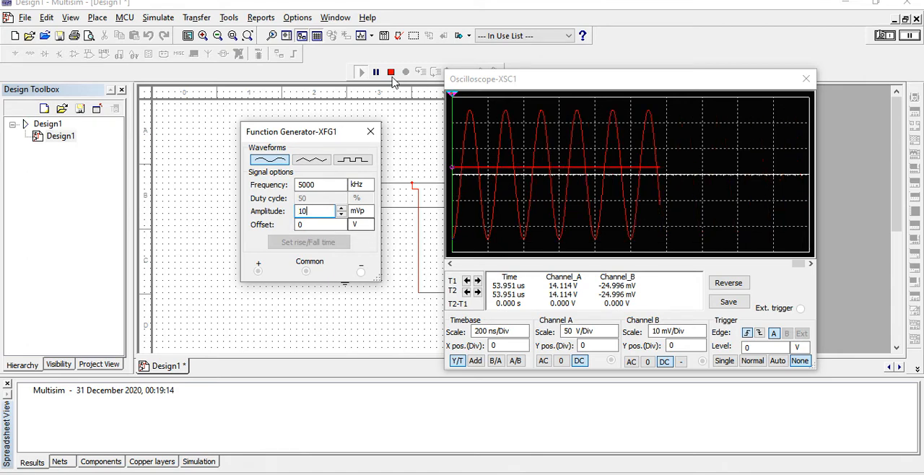
- Stop and restart the simulation, moving the function generator's settings window off its schematic symbol
left_click(390, 71)
left_click(360, 73)
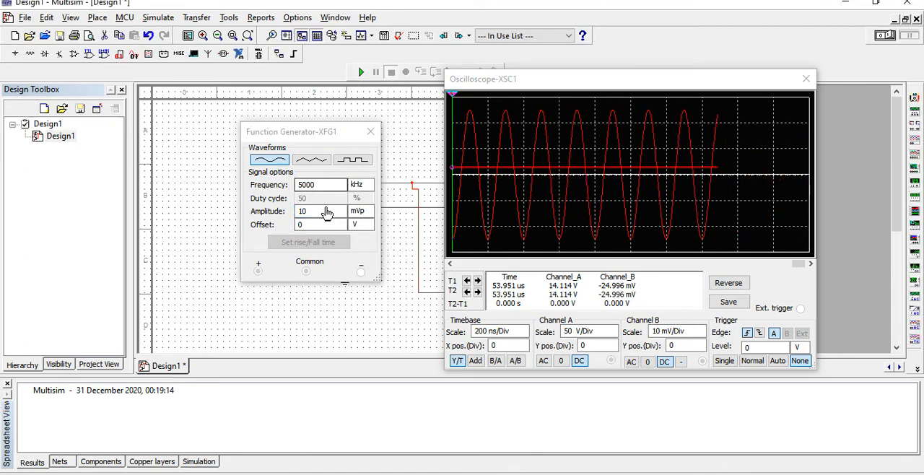
left_click_drag(316, 134, 257, 138)
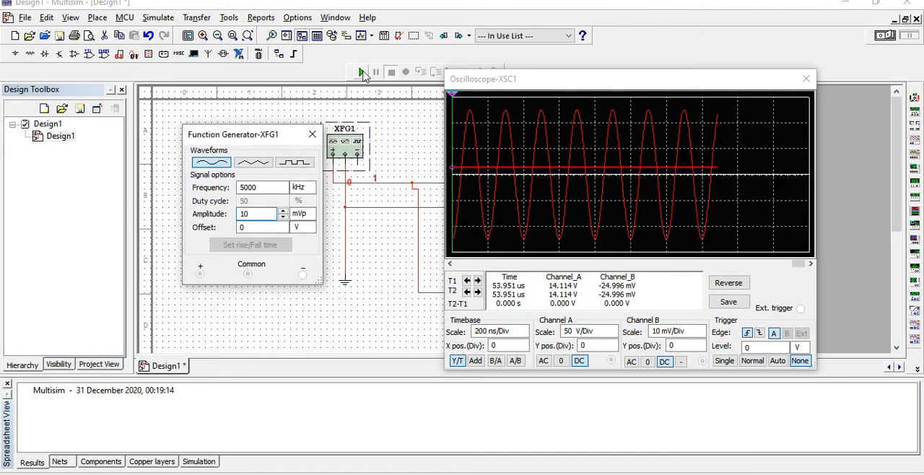
left_click(362, 73)
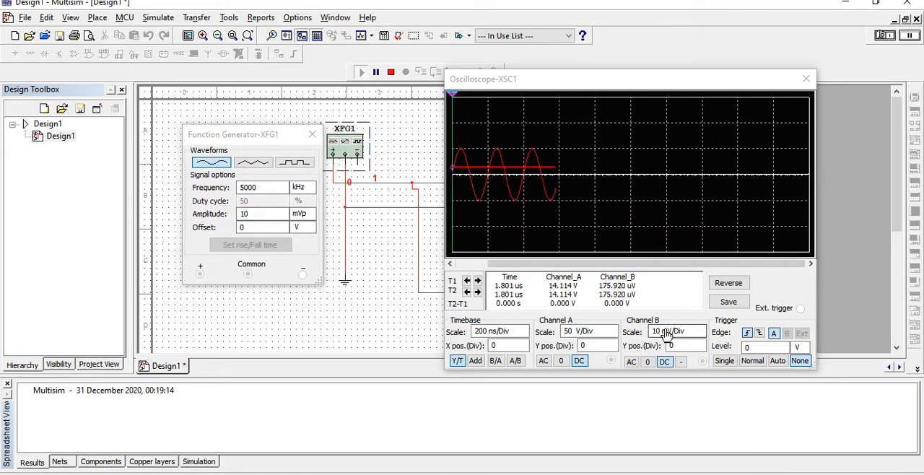
- Set the oscilloscope's Channel A scale to 10 V/Div
left_click(613, 334)
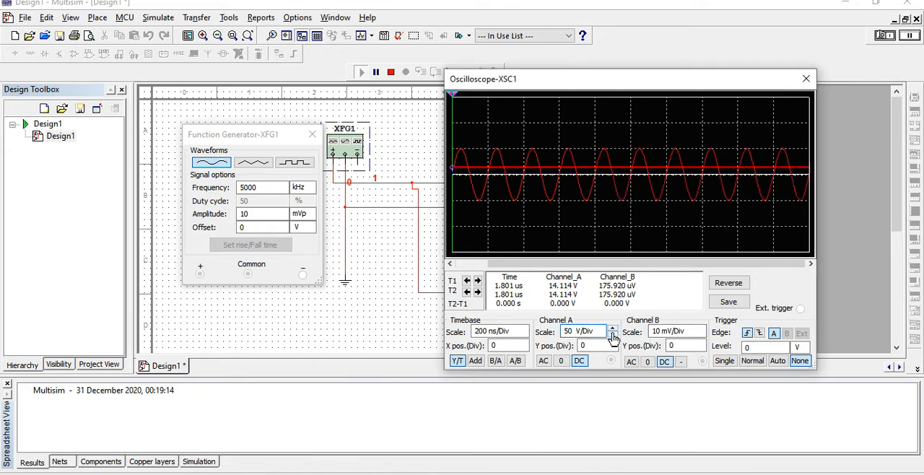
left_click(612, 334)
left_click(612, 334)
left_click(612, 334)
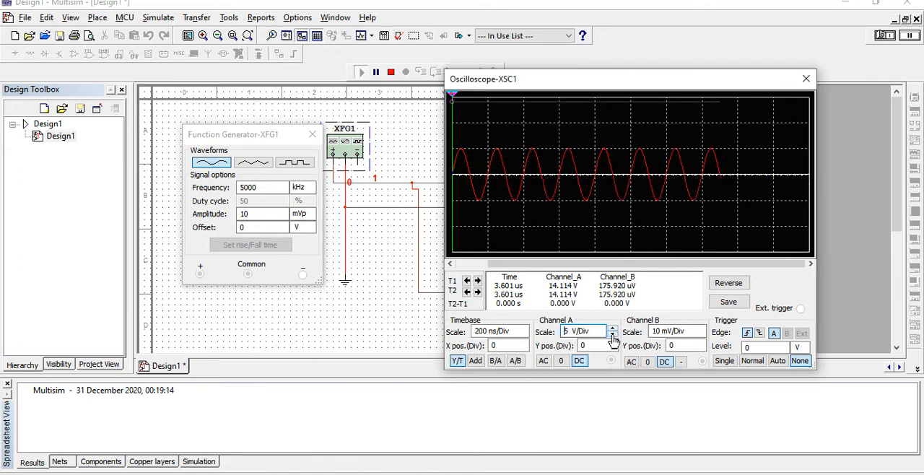
left_click(612, 329)
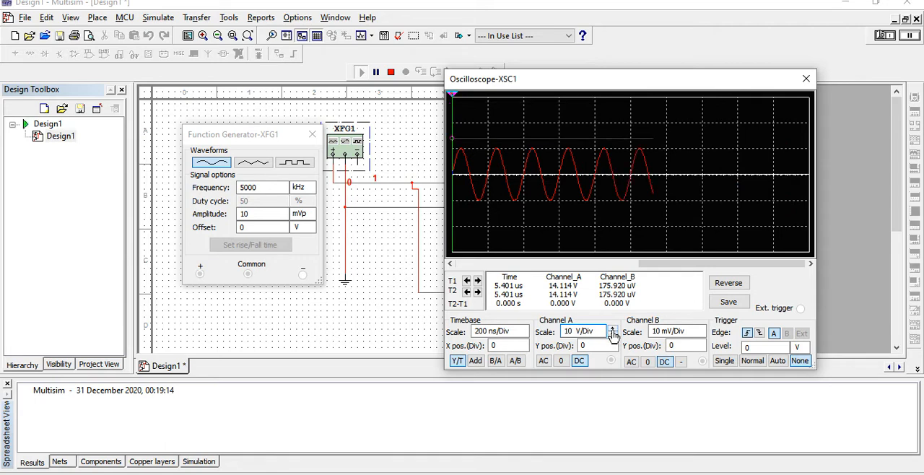
- Set function generator XFG1's amplitude to 5 mVp and restart the simulation
double_click(258, 213)
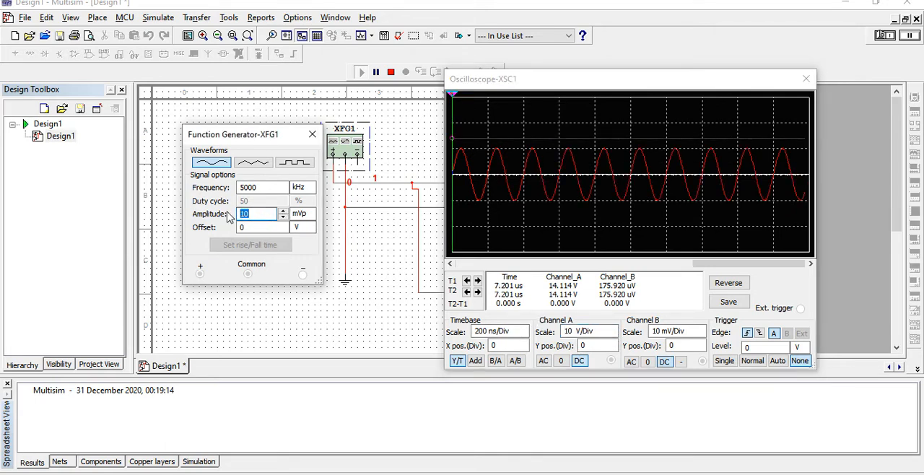
type("5")
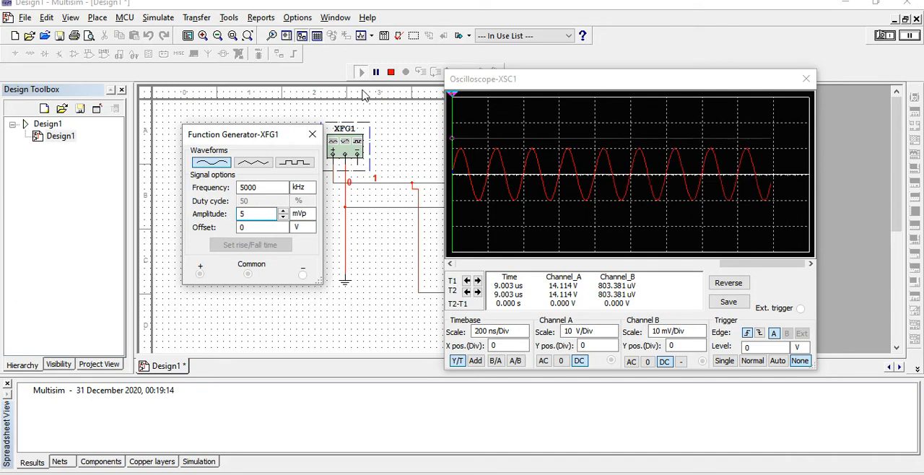
left_click(391, 73)
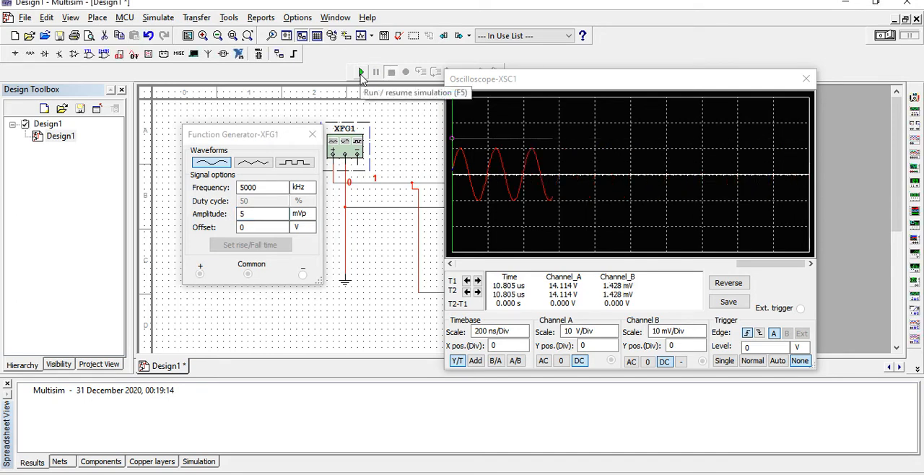
left_click(361, 72)
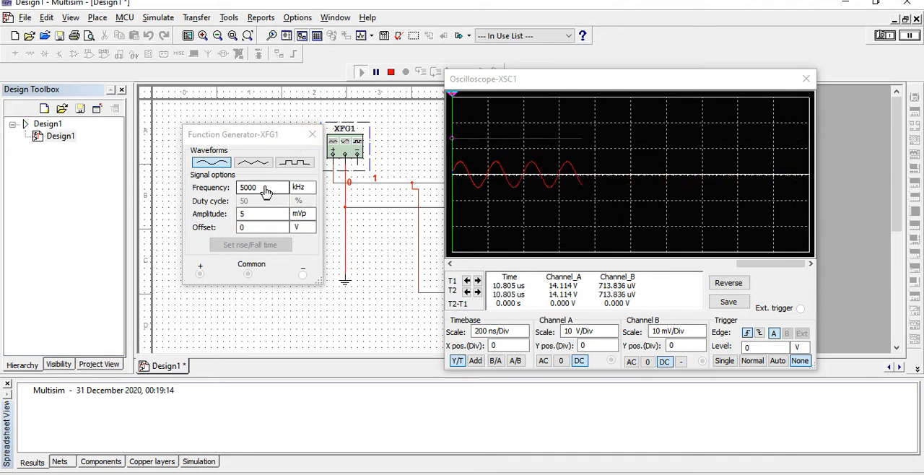
- Change the function generator's frequency unit to Hz, keeping the value 5000, and restart the simulation
left_click(298, 188)
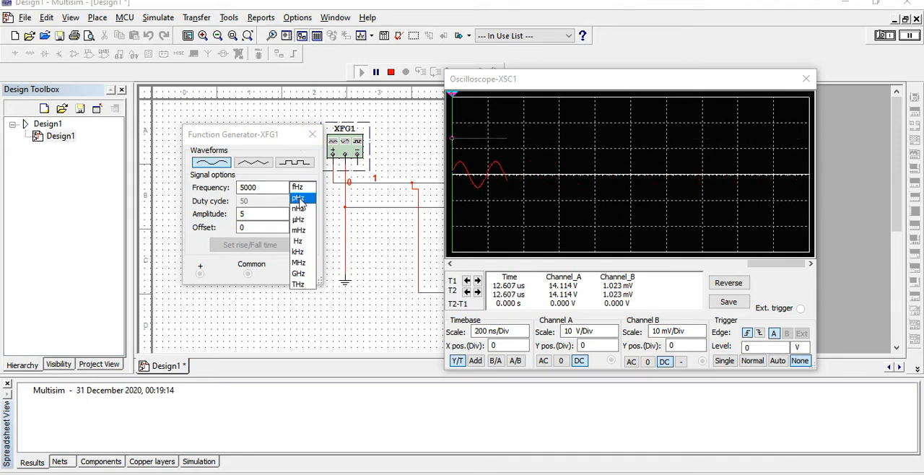
left_click(297, 240)
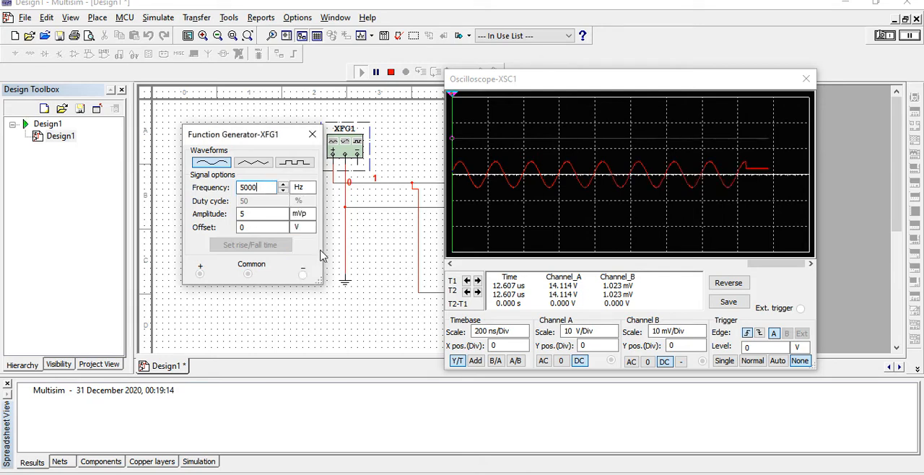
left_click(390, 73)
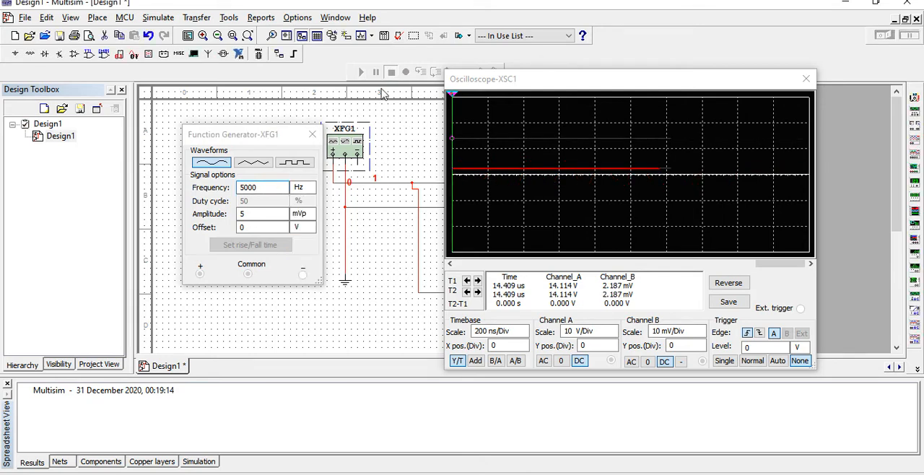
left_click(359, 72)
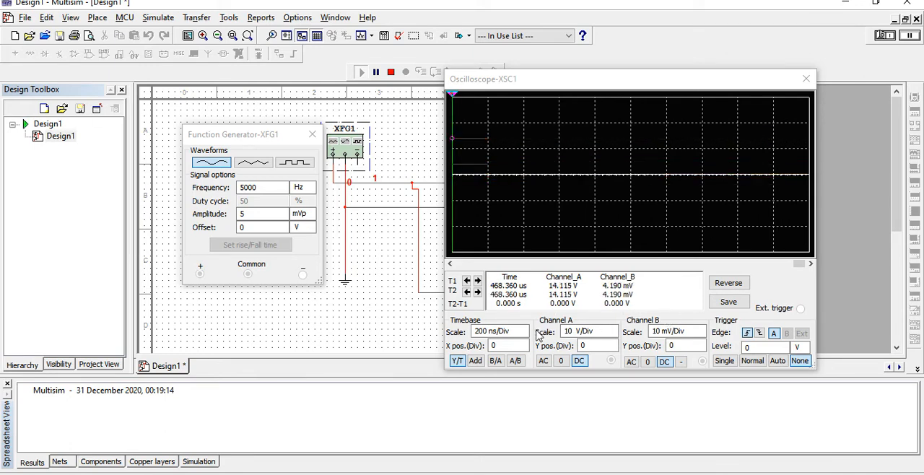
- Lower the oscilloscope's timebase scale to 20 ps/Div
left_click(566, 331)
left_click(523, 334)
left_click(523, 334)
left_click(524, 334)
left_click(524, 334)
left_click(524, 334)
left_click(524, 334)
left_click(524, 334)
left_click(524, 334)
left_click(523, 334)
left_click(524, 334)
left_click(524, 334)
left_click(524, 334)
left_click(524, 334)
left_click(524, 334)
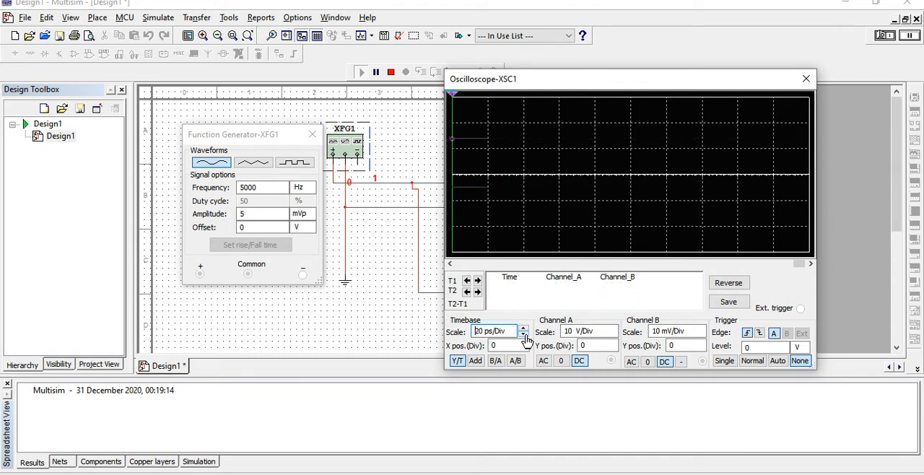
- Raise the oscilloscope's timebase scale to 1 ms/Div
left_click(524, 329)
left_click(524, 329)
left_click(524, 328)
left_click(524, 328)
left_click(524, 328)
left_click(524, 328)
left_click(524, 328)
left_click(524, 331)
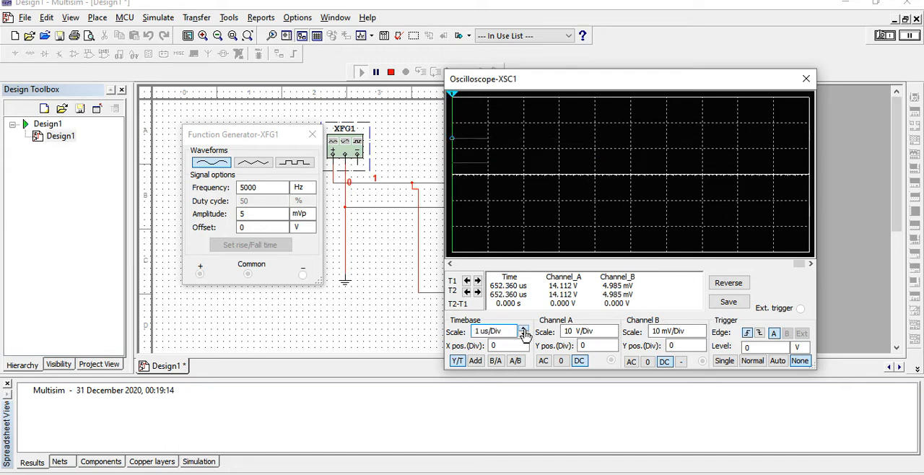
left_click(524, 330)
left_click(524, 330)
left_click(524, 331)
left_click(524, 330)
left_click(524, 331)
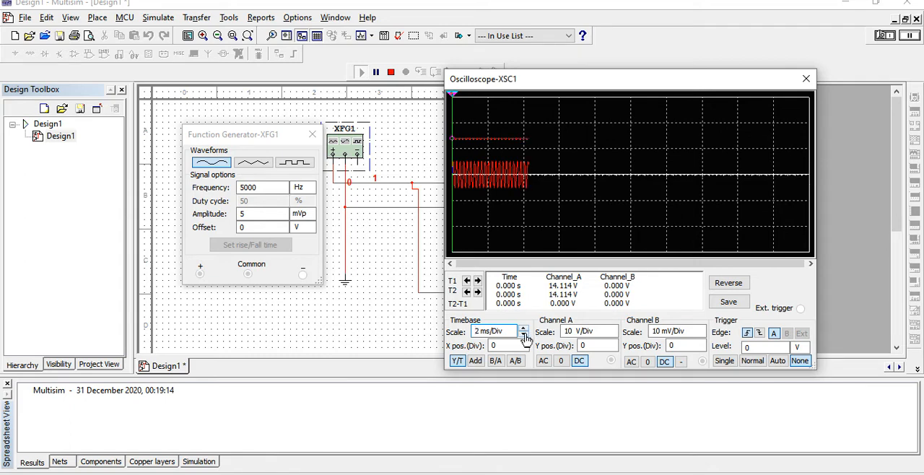
left_click(524, 335)
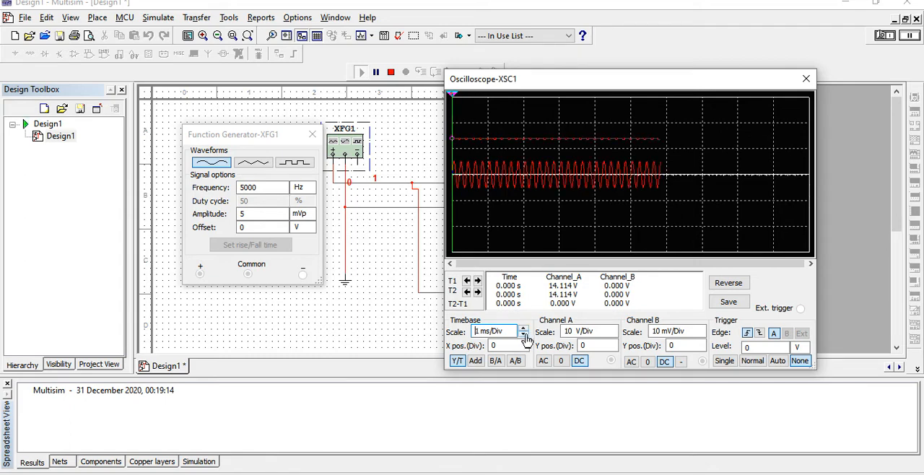
- Set the oscilloscope's Channel B scale to 5 mV/Div
left_click(699, 329)
left_click(699, 329)
left_click(700, 334)
left_click(700, 334)
left_click(700, 335)
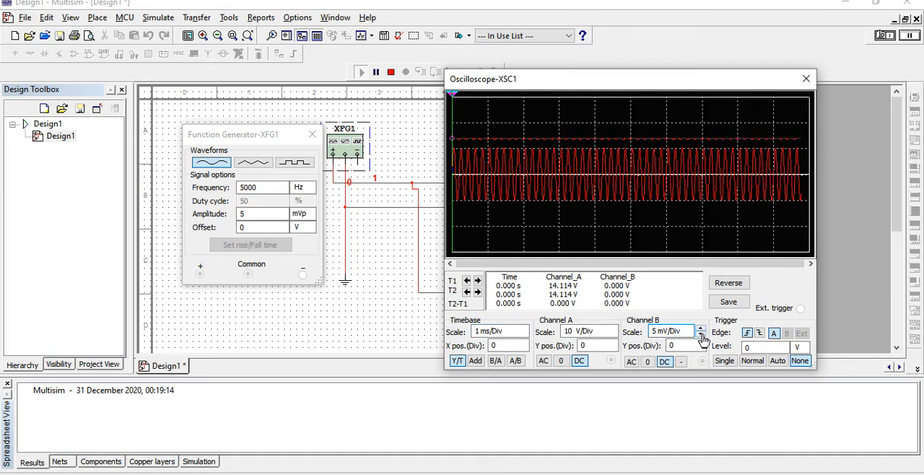
- Set the oscilloscope's timebase scale to 200 us/Div
left_click(523, 329)
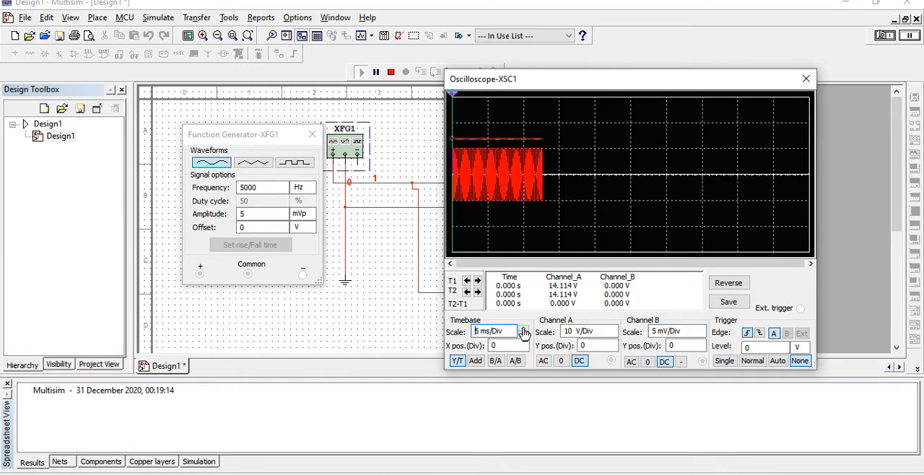
left_click(523, 334)
left_click(523, 336)
left_click(524, 336)
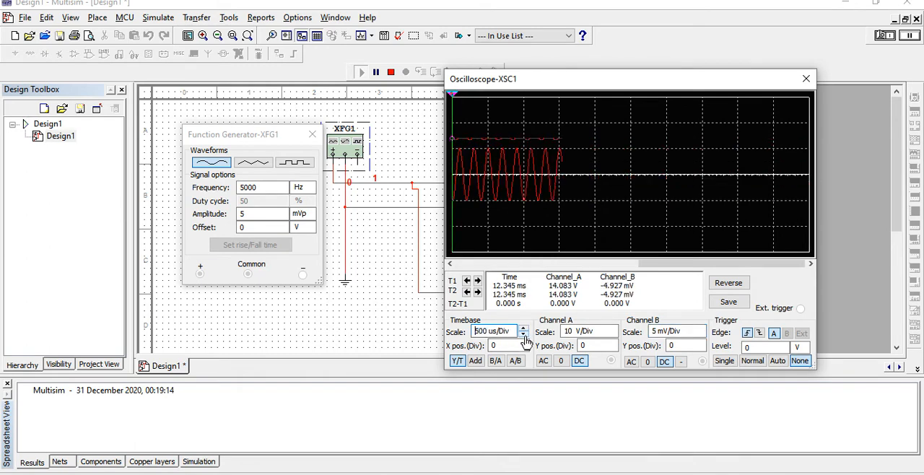
left_click(523, 335)
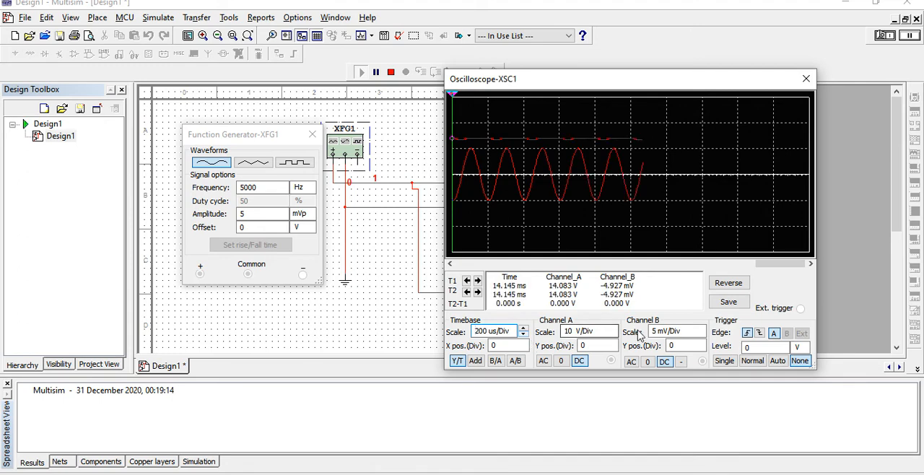
- Set the oscilloscope's Channel A scale to 5 V/Div and stop the simulation
left_click(611, 333)
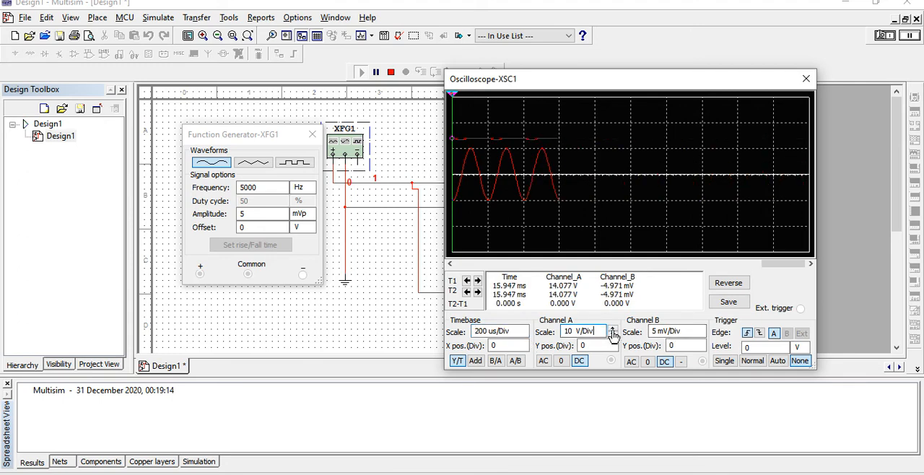
left_click(611, 329)
left_click(612, 337)
left_click(613, 336)
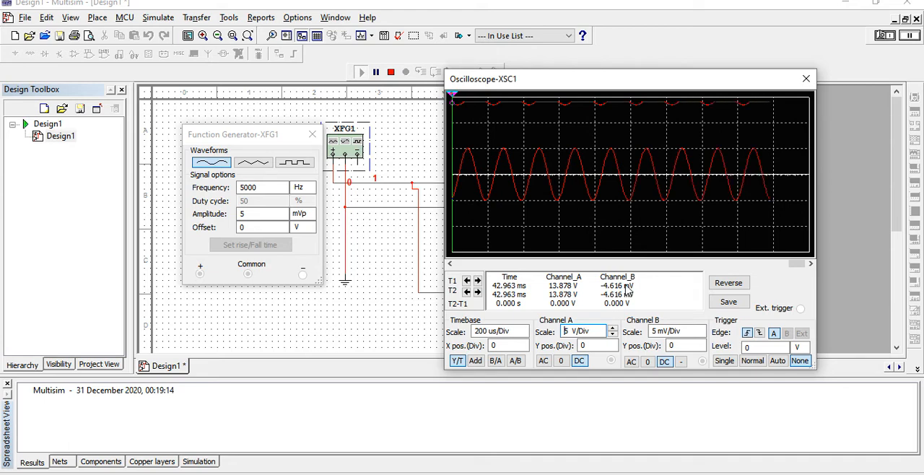
left_click(885, 35)
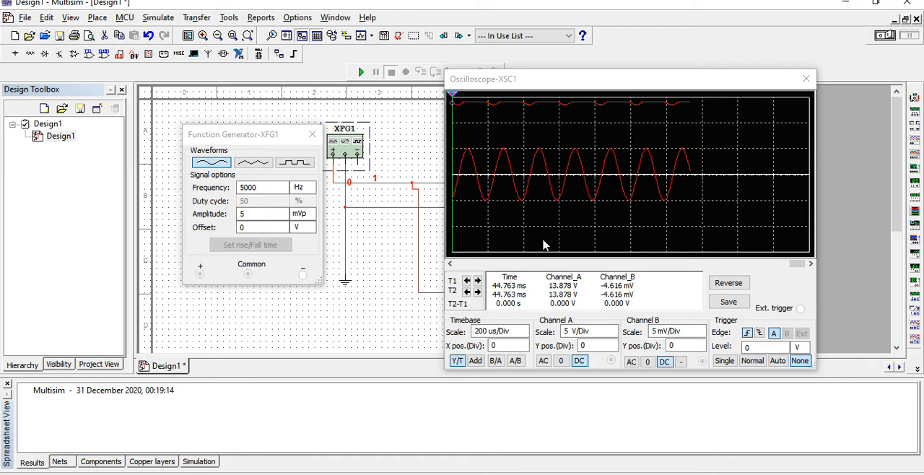
- Run the simulation, change XFG1's amplitude to 1 mVp and restart the simulation with the new amplitude
left_click(360, 73)
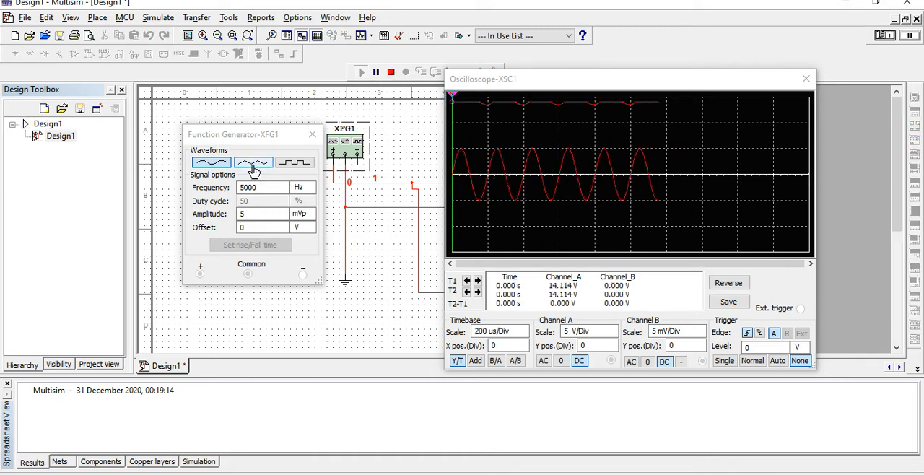
left_click(250, 215)
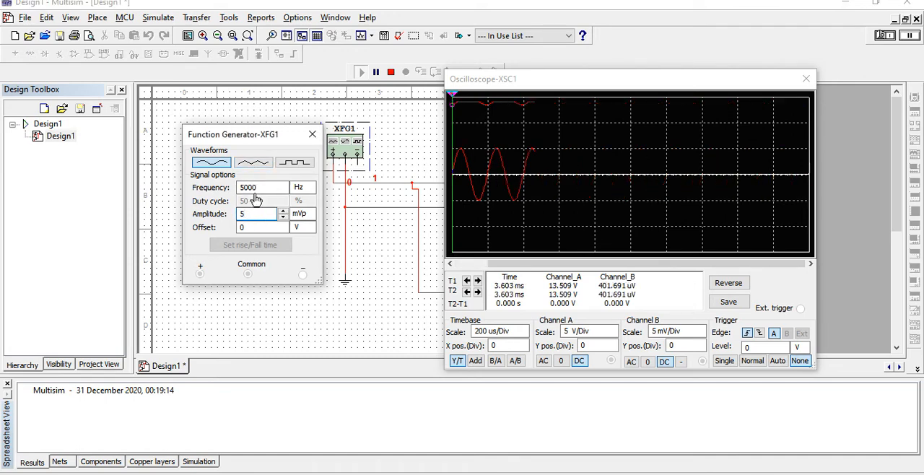
left_click(256, 189)
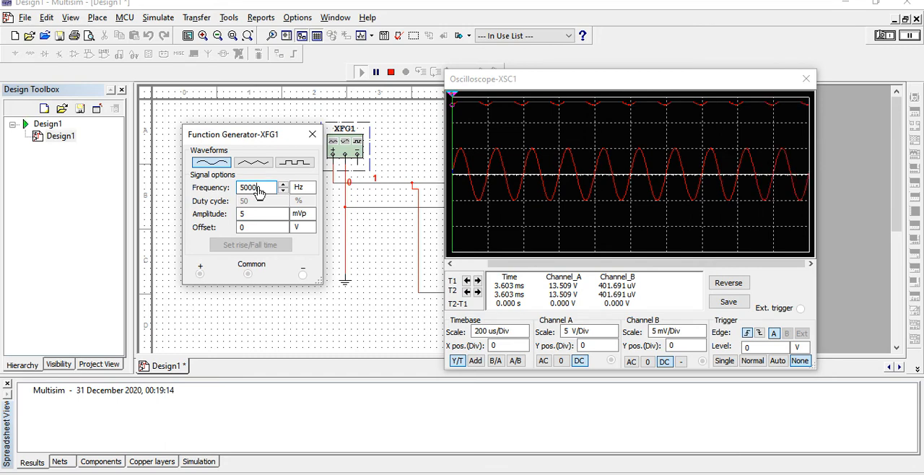
left_click(252, 217)
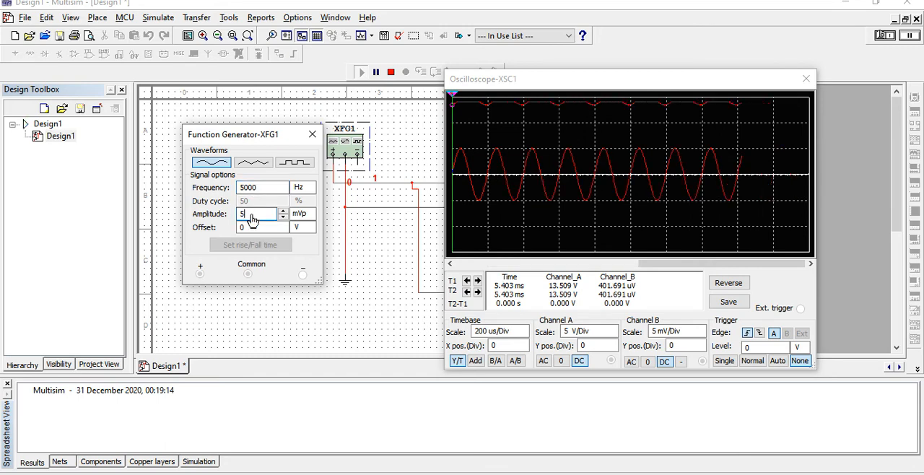
key("BackSpace")
type("3")
key("BackSpace")
type("1")
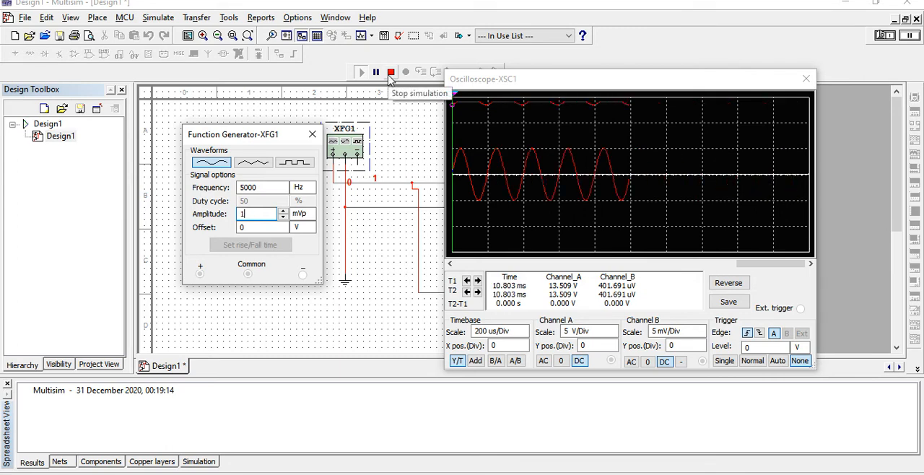
left_click(390, 73)
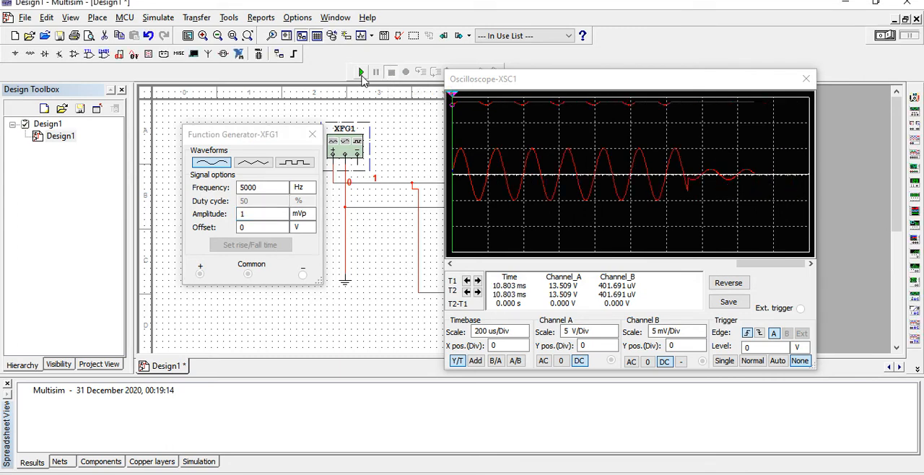
left_click(360, 73)
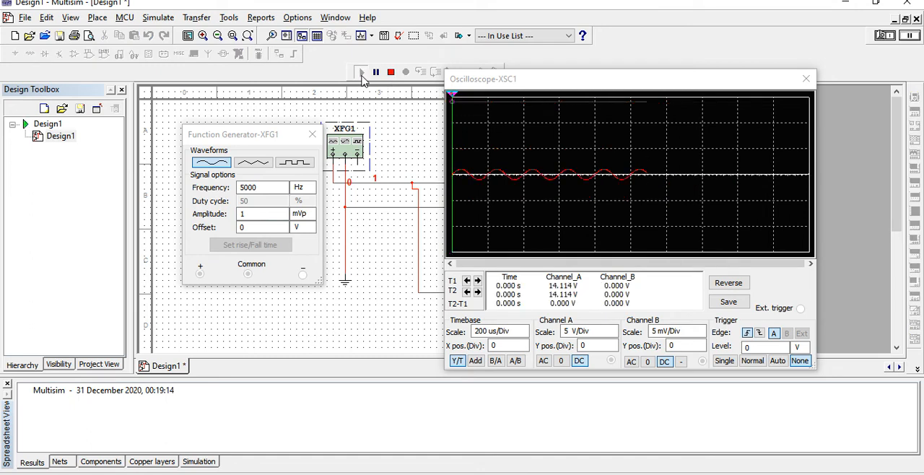
- Set the function generator's amplitude to 25 mVp and restart the simulation
left_click(250, 216)
key("BackSpace")
type("25")
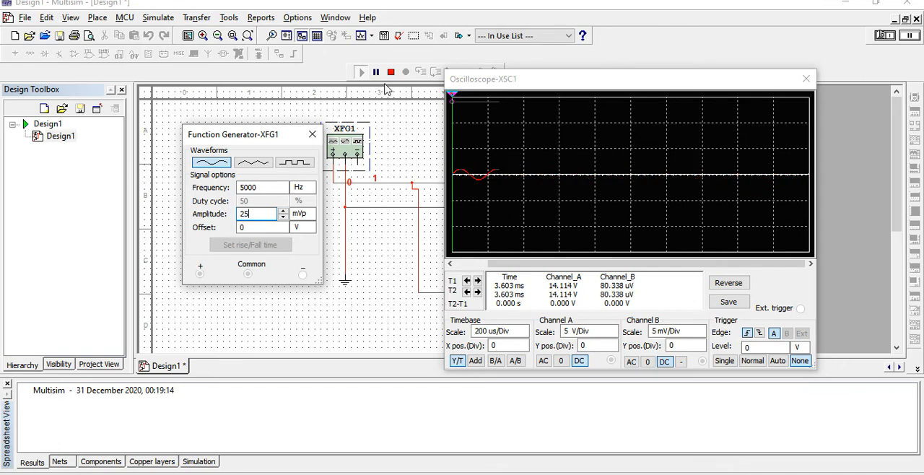
left_click(390, 72)
left_click(362, 72)
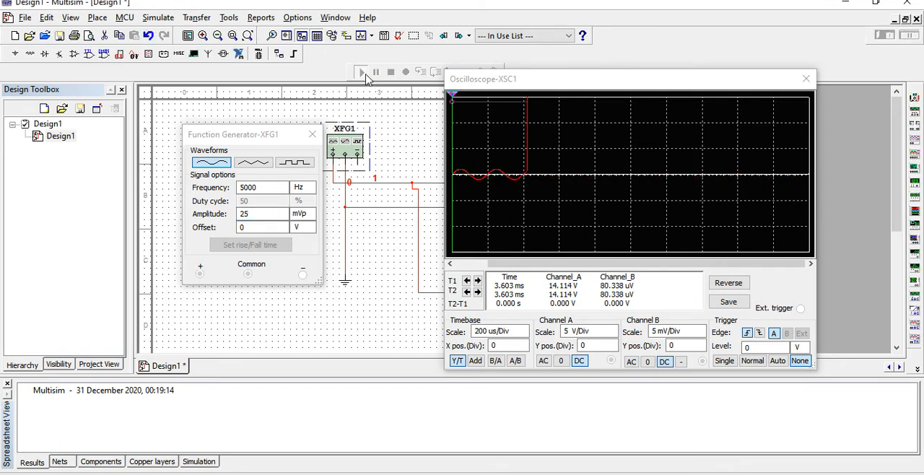
- Try oscilloscope Channel A scales of 10 V/Div and 2 V/Div, and return to 5 V/Div
left_click(577, 330)
left_click(611, 331)
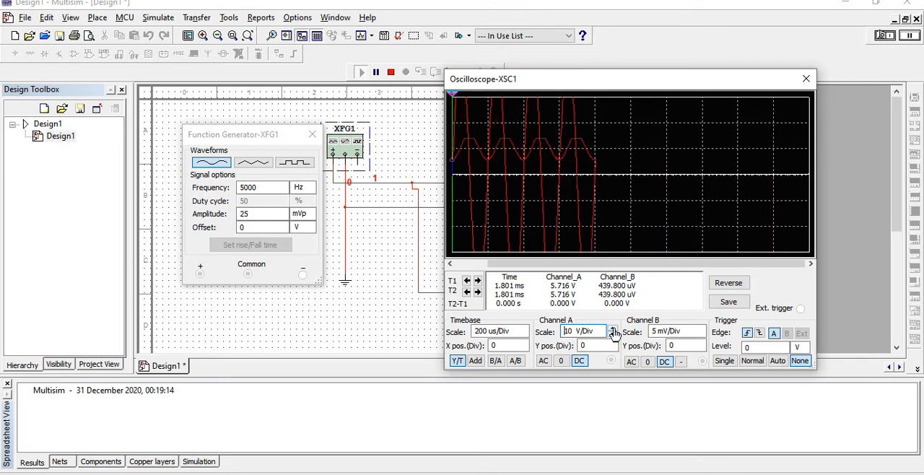
left_click(612, 335)
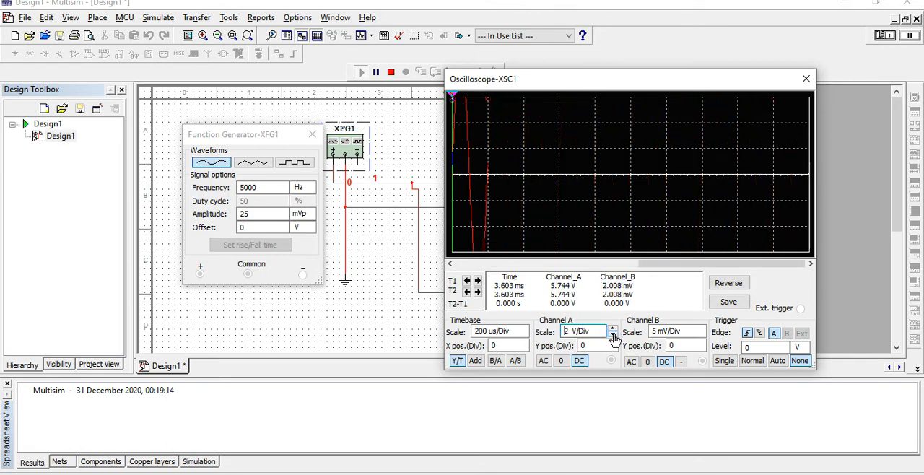
left_click(612, 334)
left_click(612, 329)
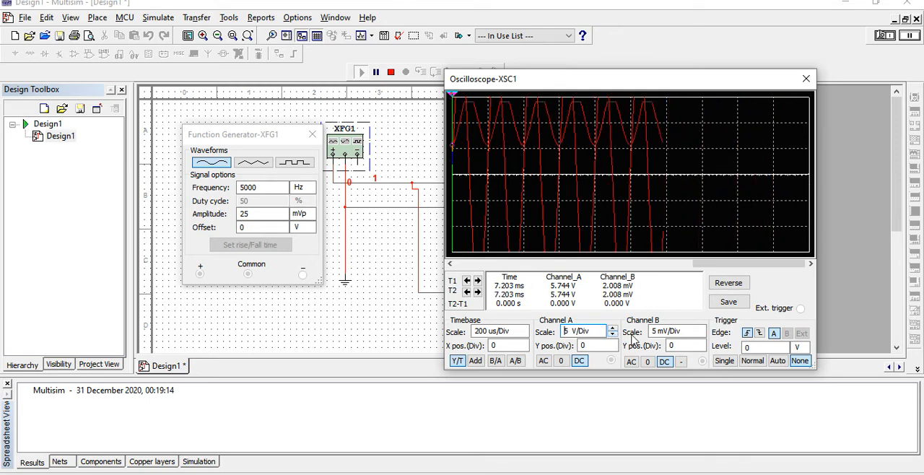
- Set the oscilloscope's Channel B scale to 10 mV/Div and stop the simulation
left_click(700, 335)
left_click(700, 334)
left_click(700, 334)
left_click(700, 335)
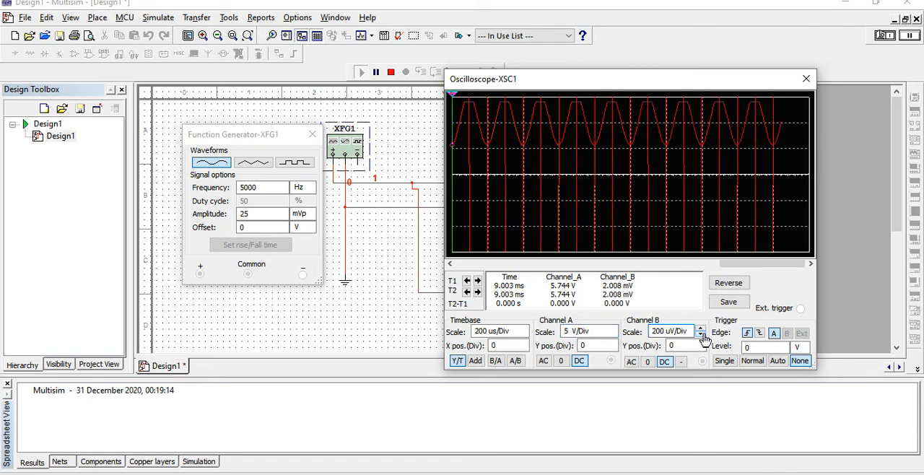
left_click(700, 329)
left_click(700, 329)
left_click(700, 329)
left_click(700, 329)
left_click(700, 329)
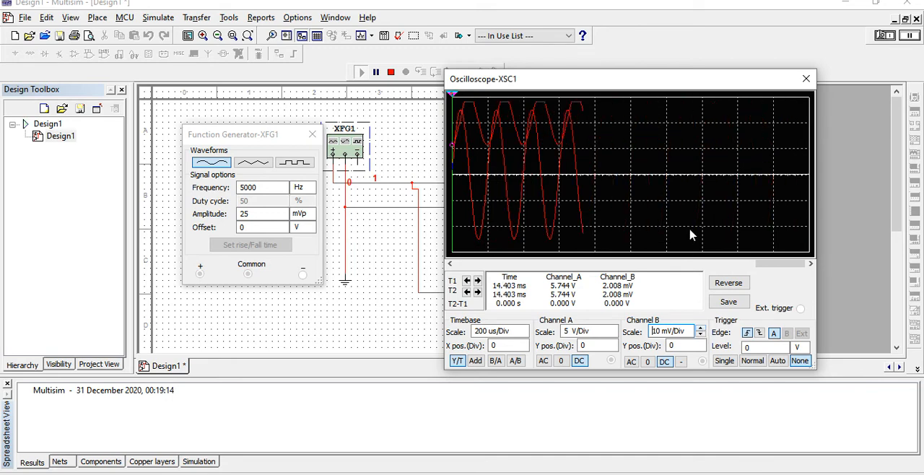
left_click(882, 36)
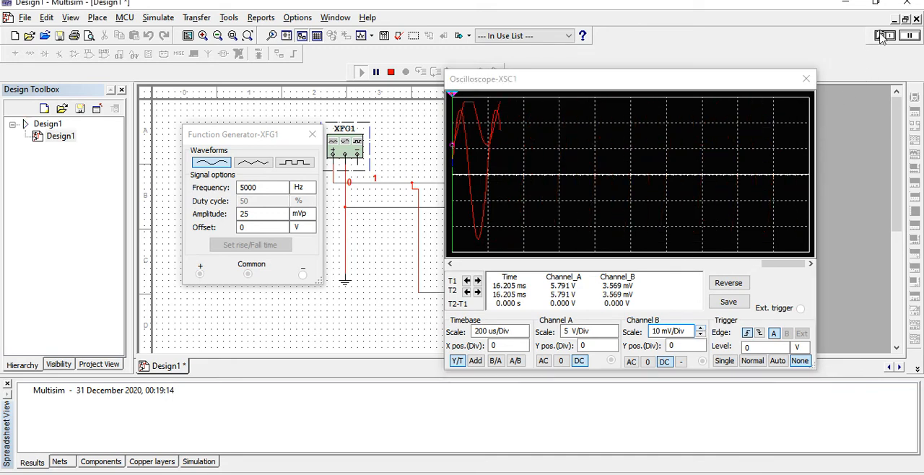
left_click(881, 36)
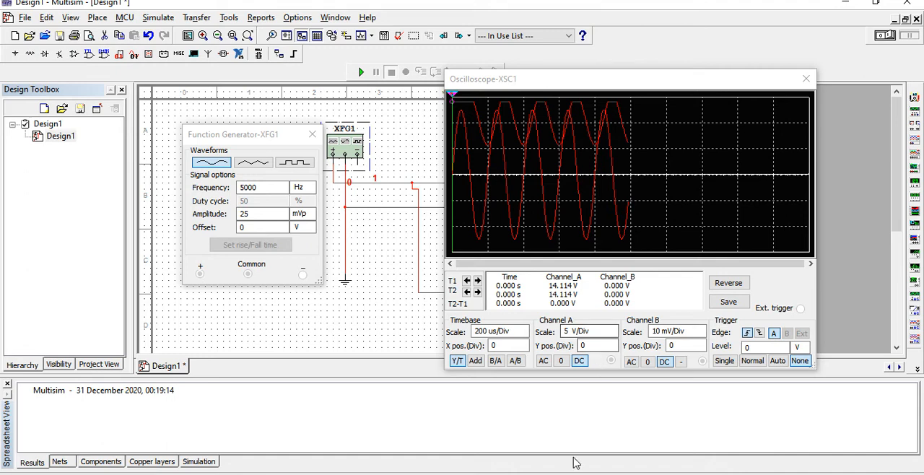
- Switch to the lab 6 Operational Amplifiers presentation in PowerPoint and review the 741 operational amplifier specifications and neighbouring slides
left_click(361, 473)
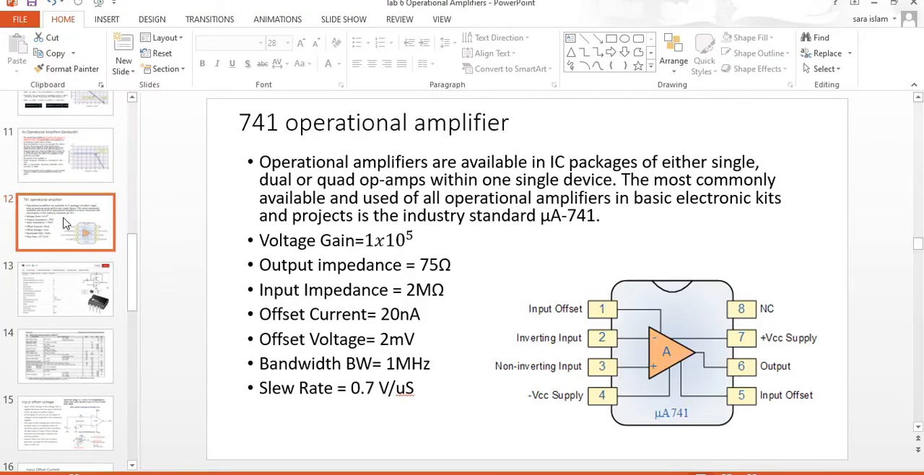
left_click(120, 270)
key("Up")
key("Up")
key("Up")
key("Up")
key("Down")
key("Down")
key("Up")
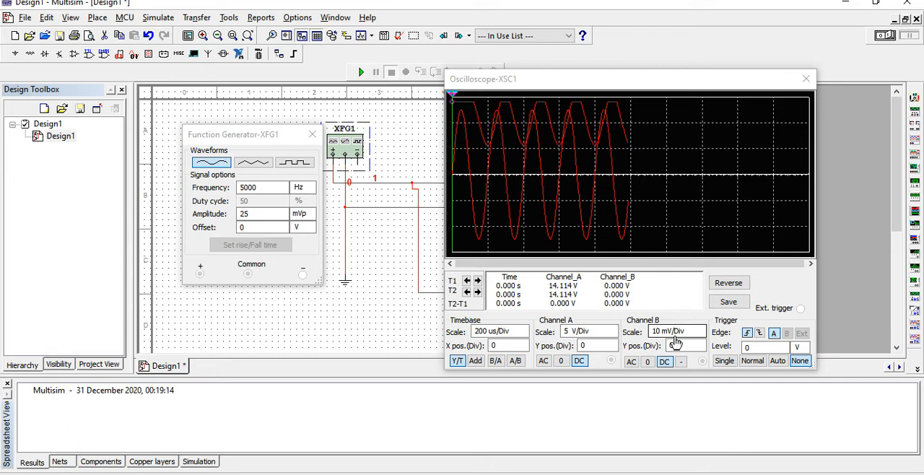
- Go through the PowerPoint slides from the LM741 parameters to the one on why an op-amp gets a DC supply
left_click(759, 265)
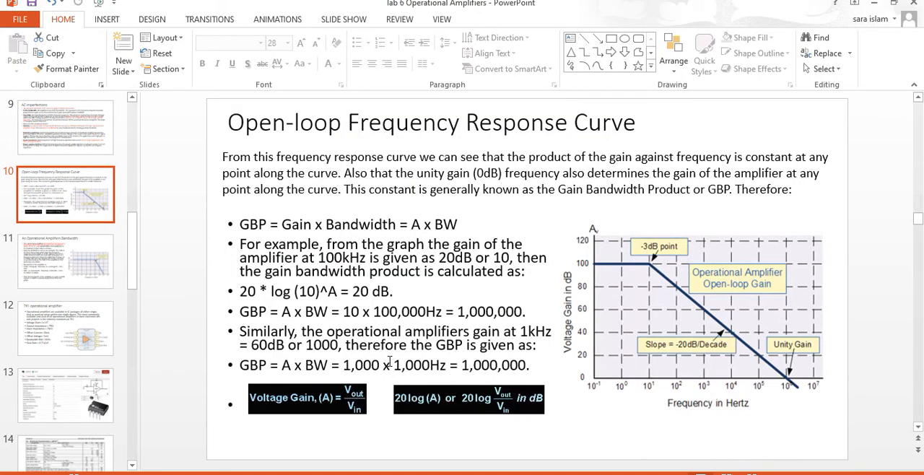
left_click(72, 262)
key("Down")
key("Down")
key("Down")
key("Down")
key("Down")
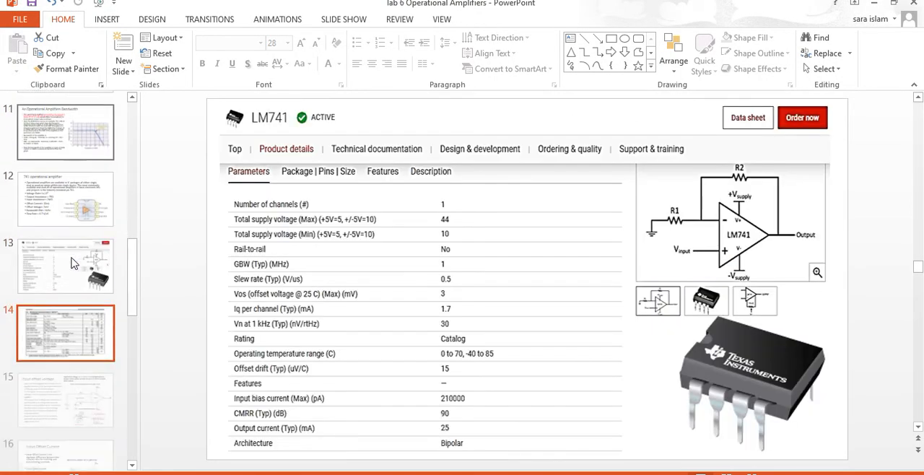
key("Down")
key("Down")
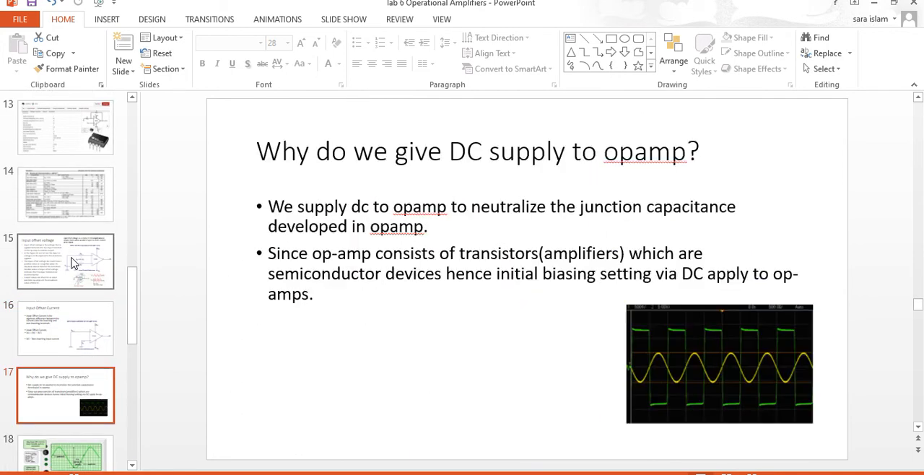
- Look back at the input offset voltage slide and advance to the Table slide for open loop gain and input offsets
key("Up")
key("Up")
key("Up")
key("Up")
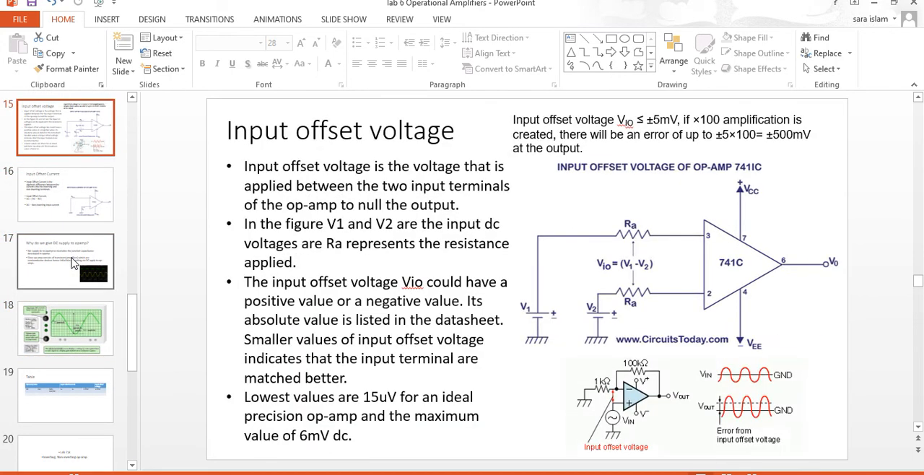
key("Down")
key("Down")
key("Down")
key("Down")
key("Down")
key("Down")
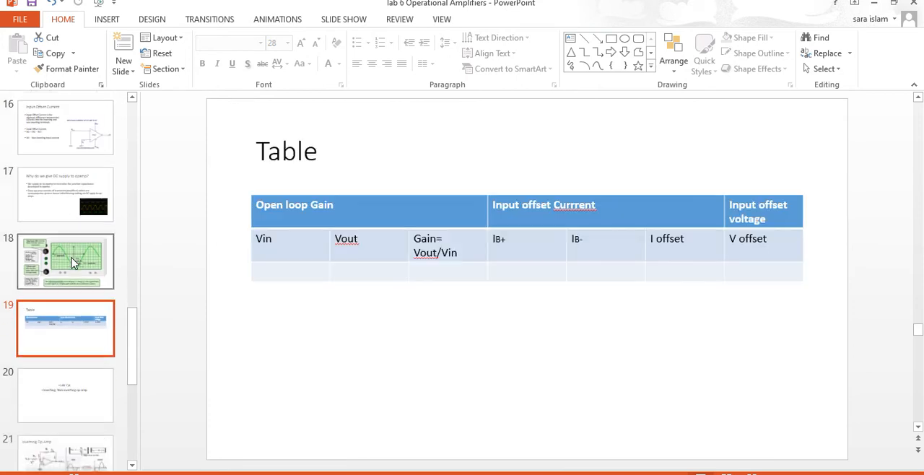